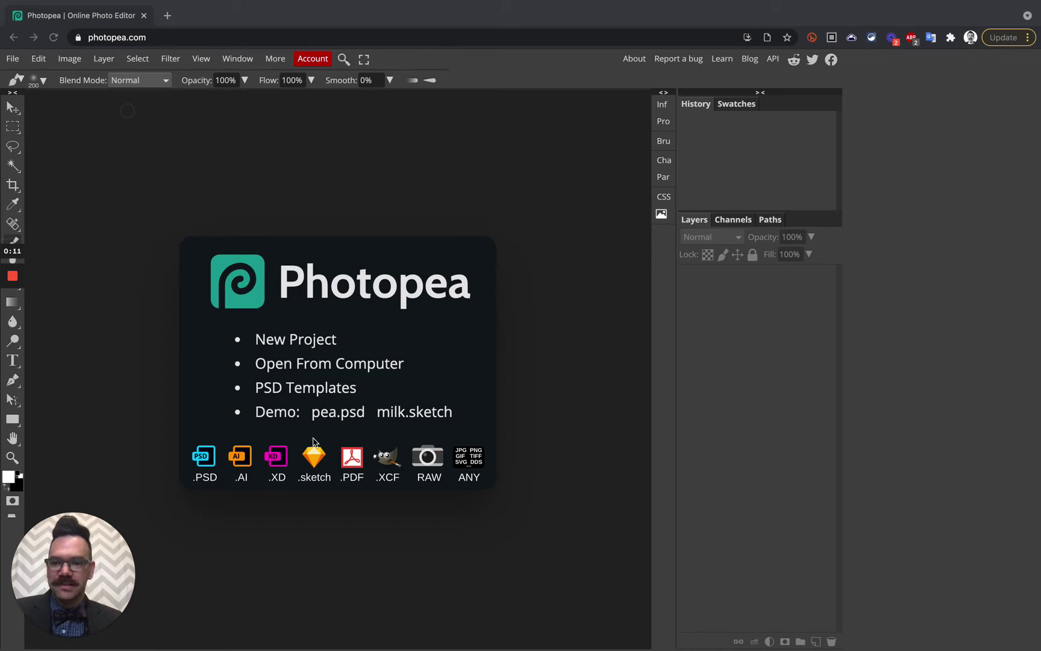
# Step: Open the beach drink photo female-731895.jpeg from the juxto folder on the computer
pyautogui.click(313, 366)
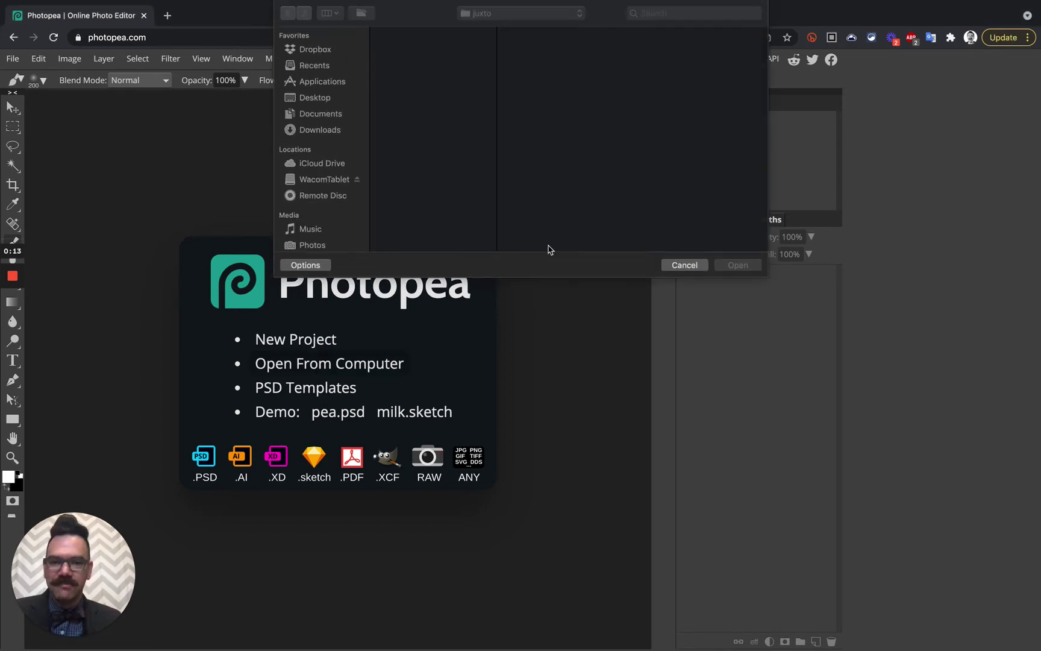
pyautogui.click(410, 66)
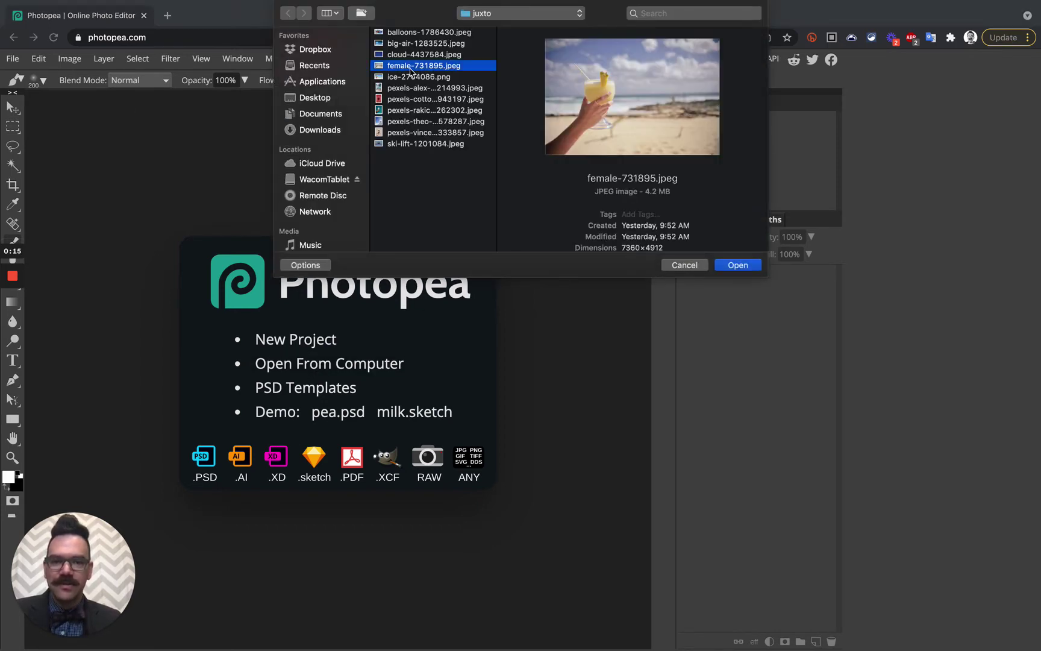
pyautogui.doubleClick(409, 68)
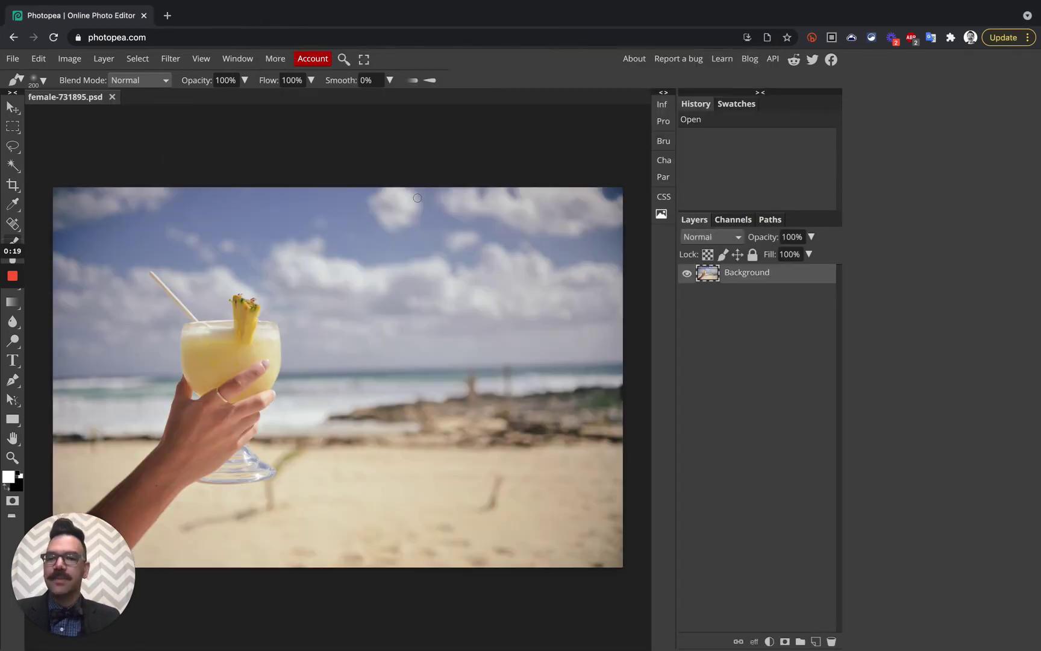
# Step: Resize the image to a width of 3000 px, keeping its proportions
pyautogui.click(69, 59)
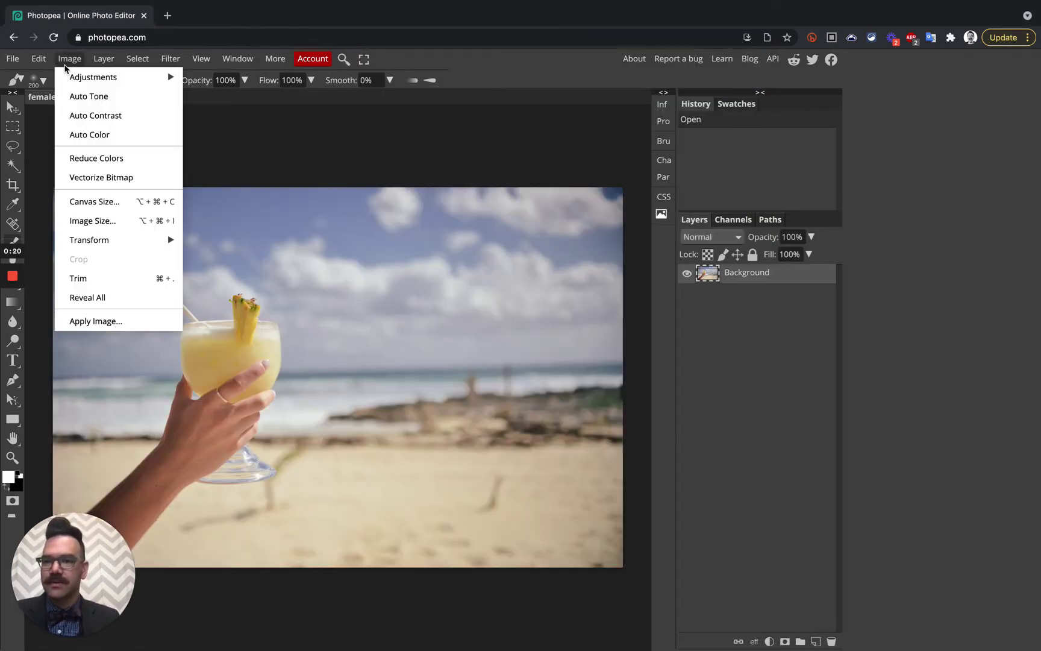
pyautogui.click(103, 222)
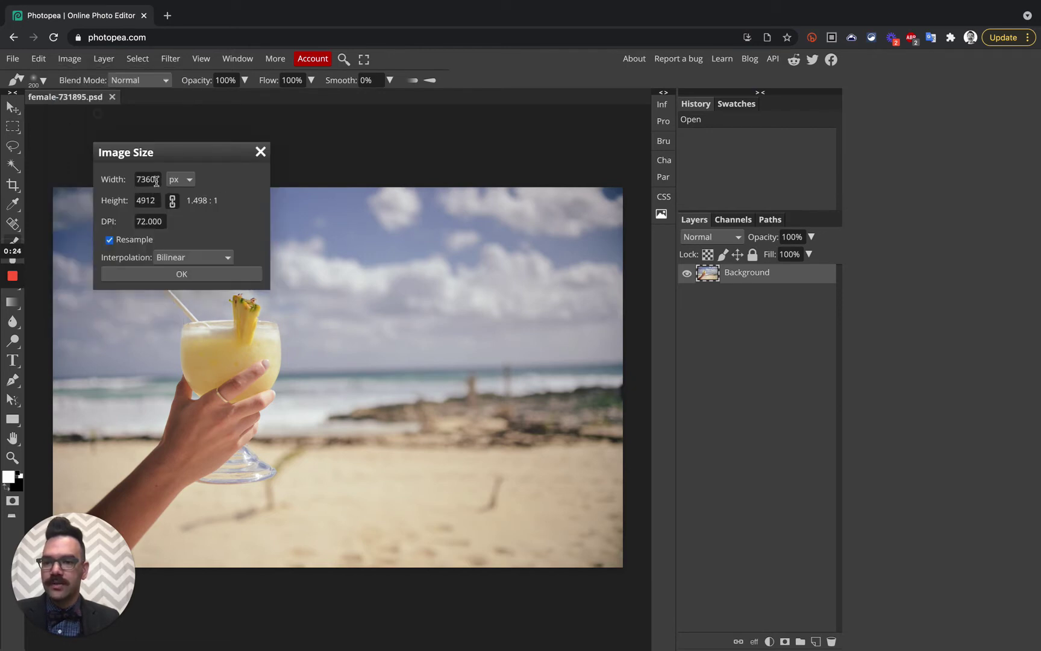
pyautogui.doubleClick(136, 180)
pyautogui.write('300')
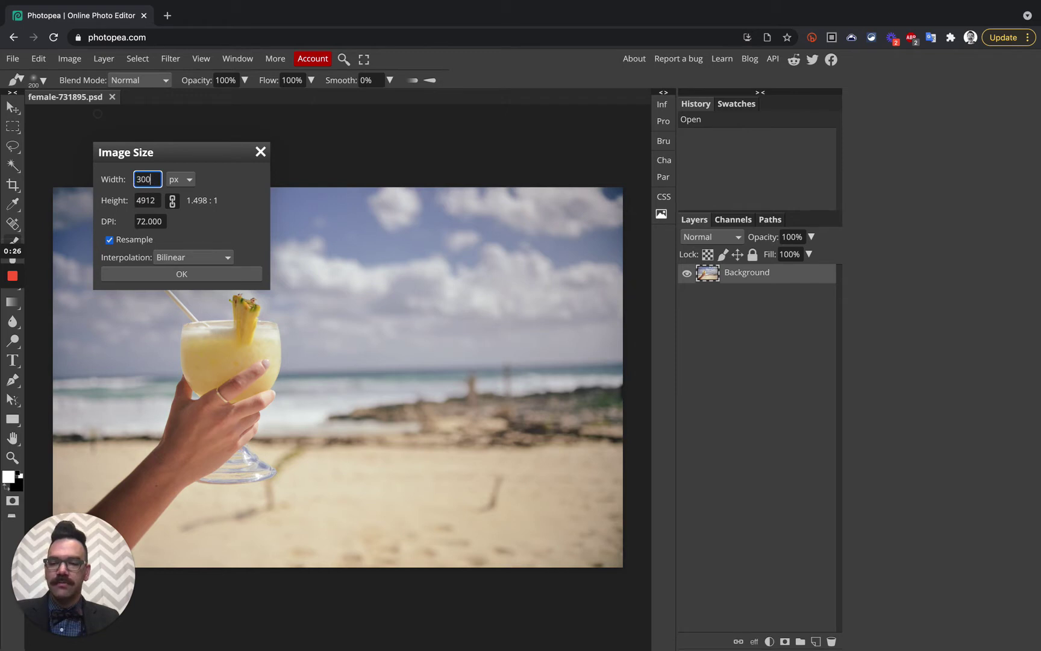
pyautogui.write('0')
pyautogui.press('Tab')
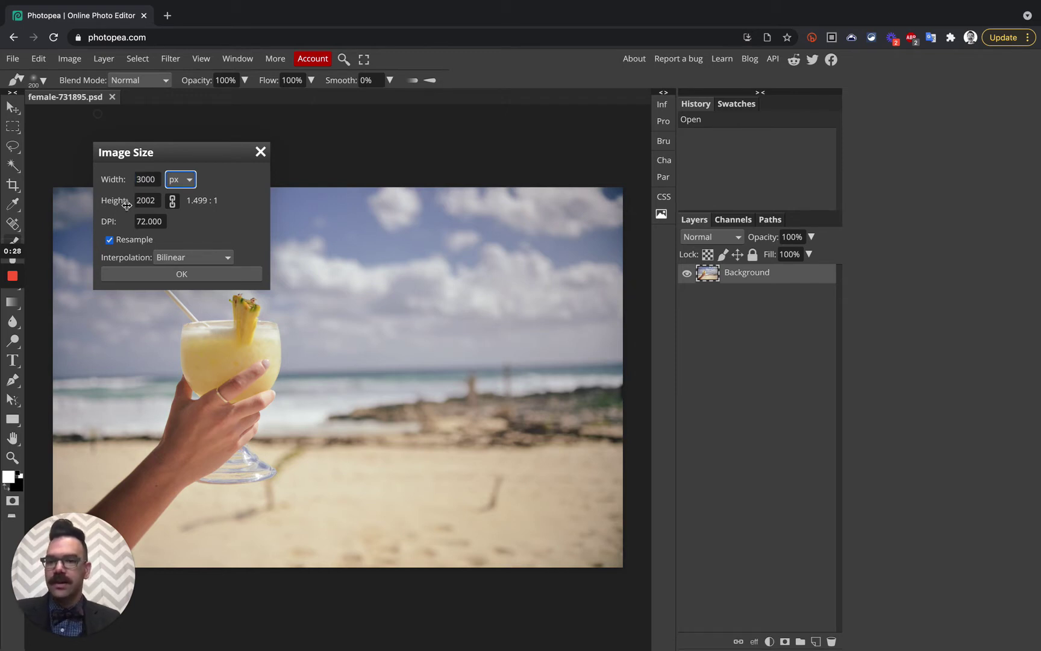
pyautogui.click(178, 281)
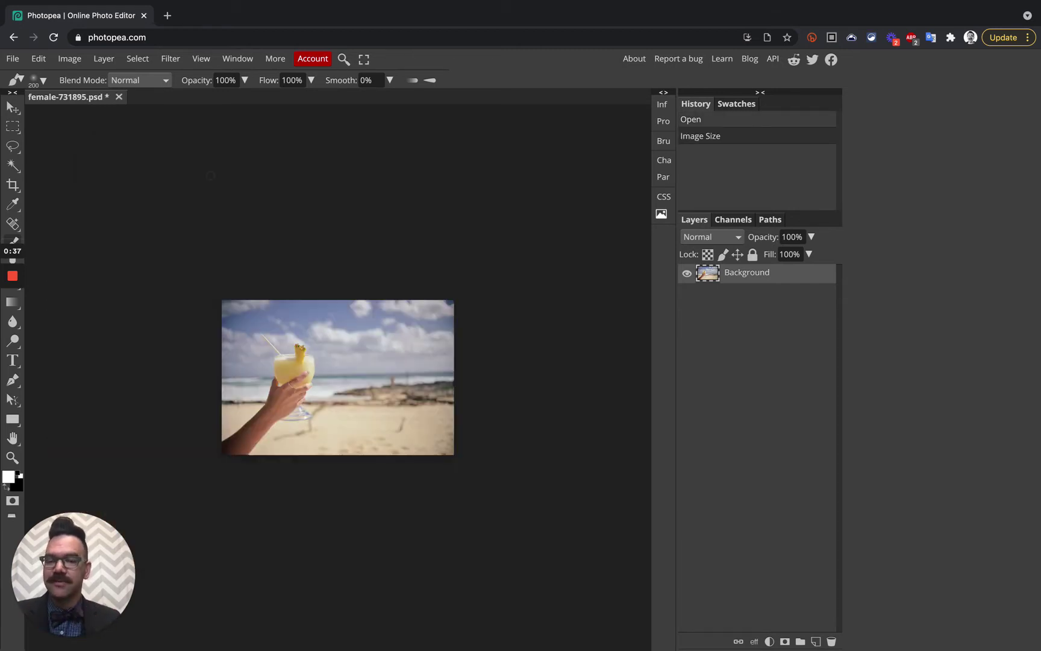
# Step: Flip the Background layer horizontally
pyautogui.click(38, 58)
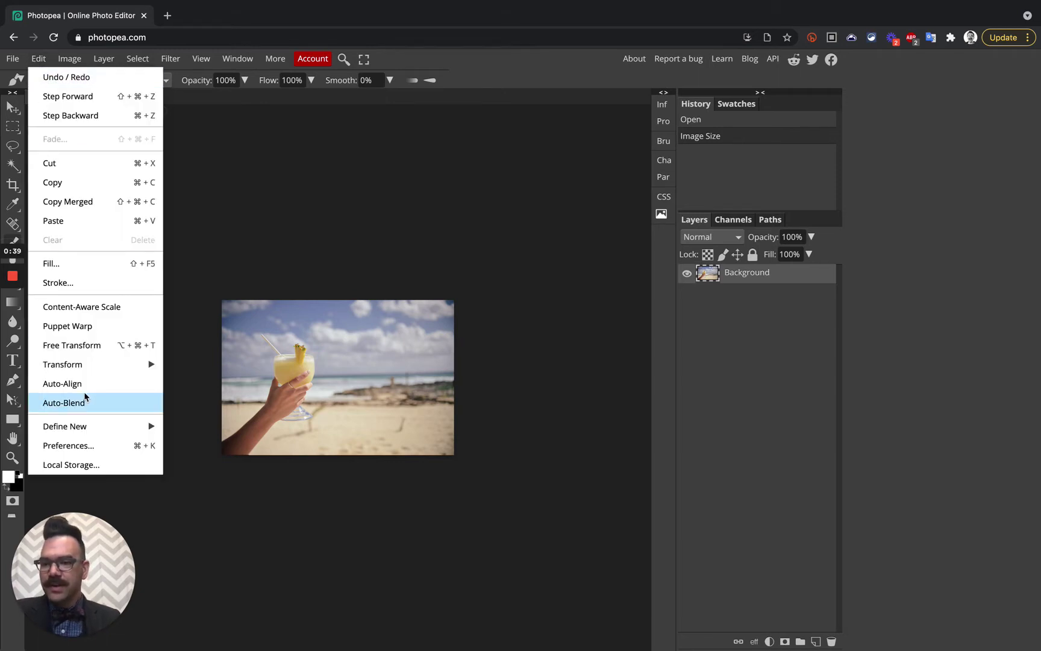
pyautogui.moveTo(120, 365)
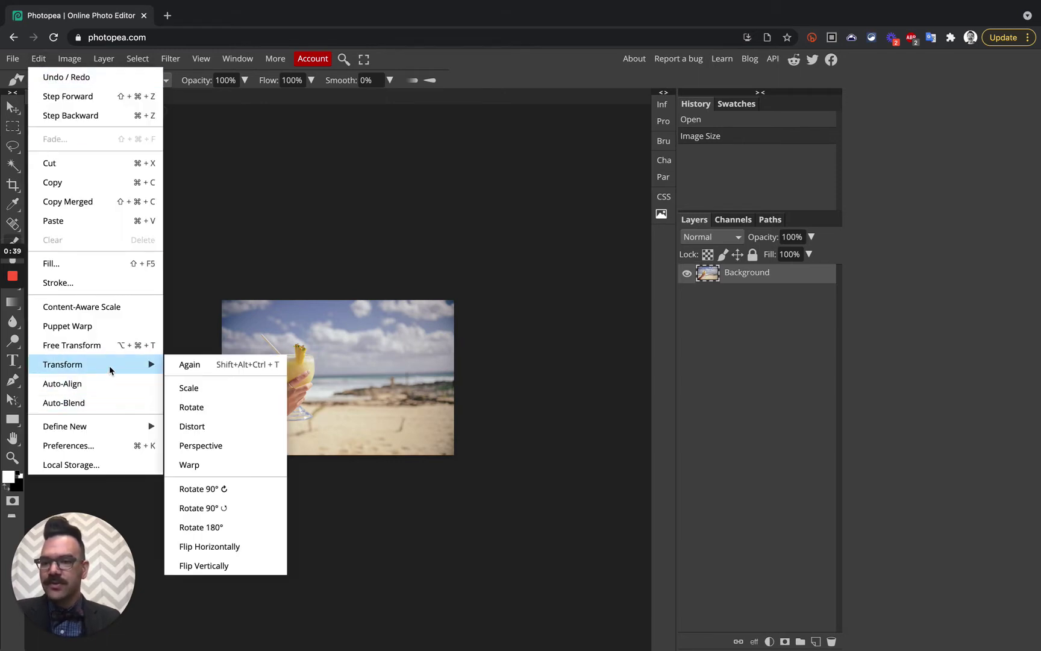
pyautogui.click(227, 546)
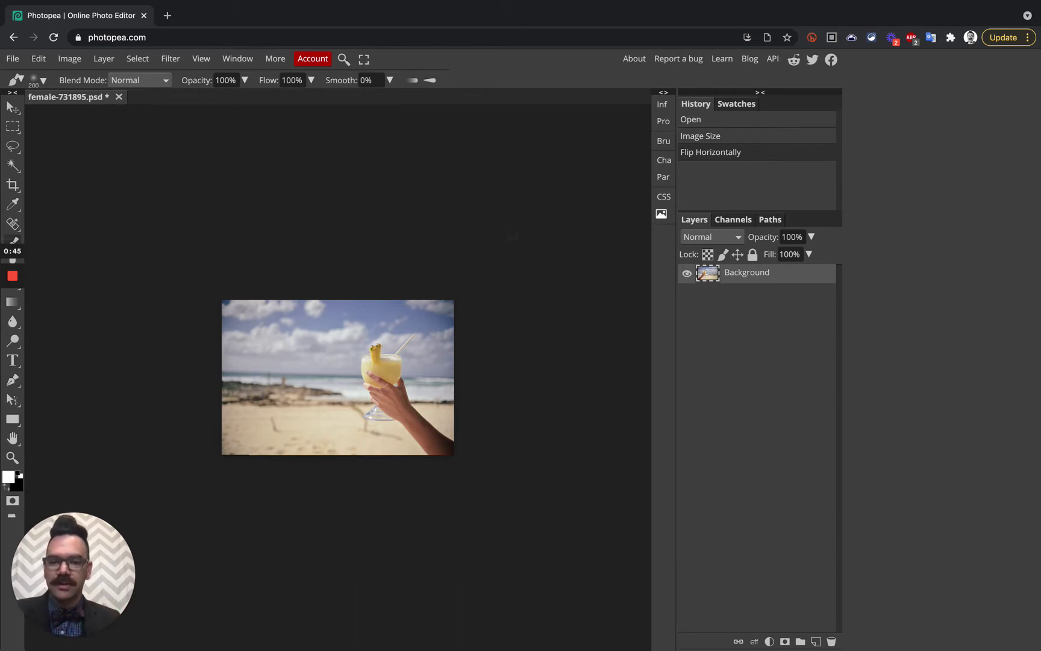
# Step: Extend the canvas upward to a height of 4000 px by anchoring the image at the bottom centre
pyautogui.click(71, 60)
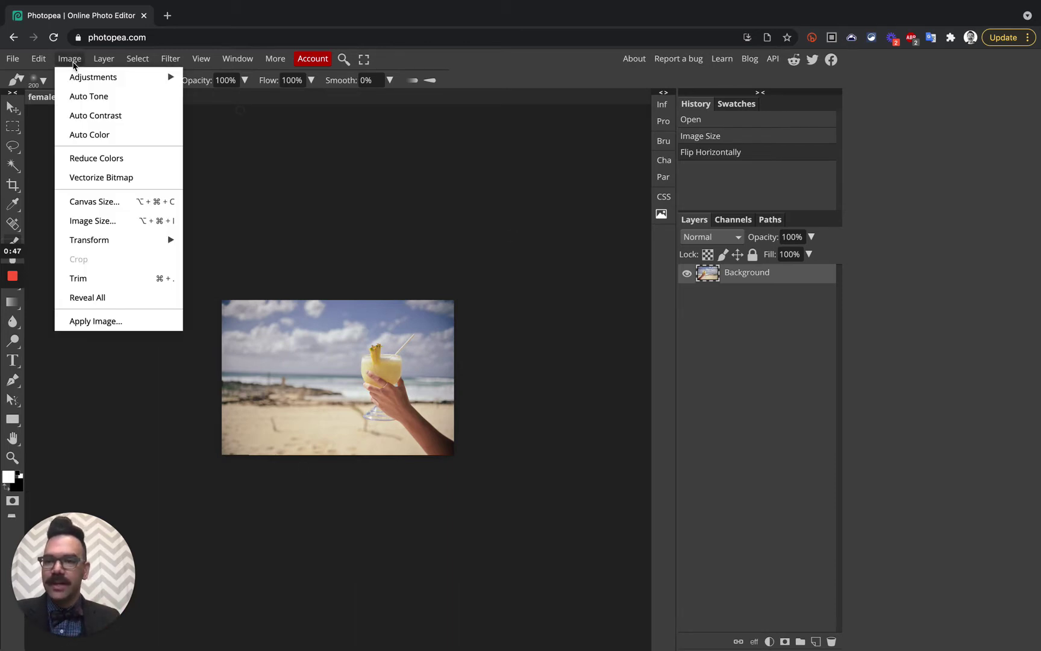
pyautogui.click(120, 203)
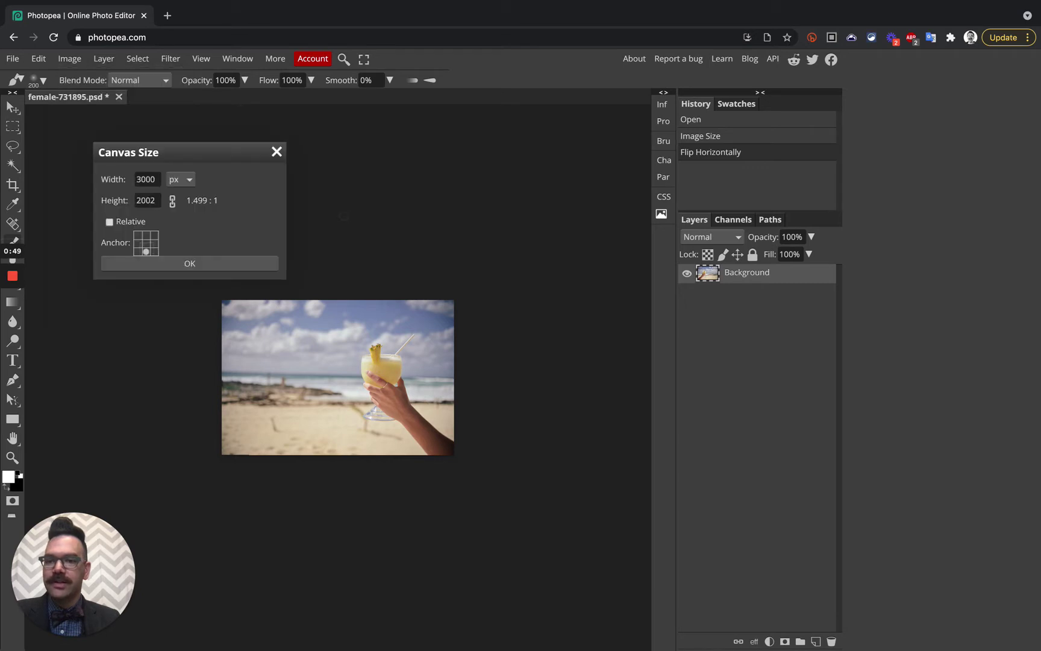
pyautogui.click(146, 242)
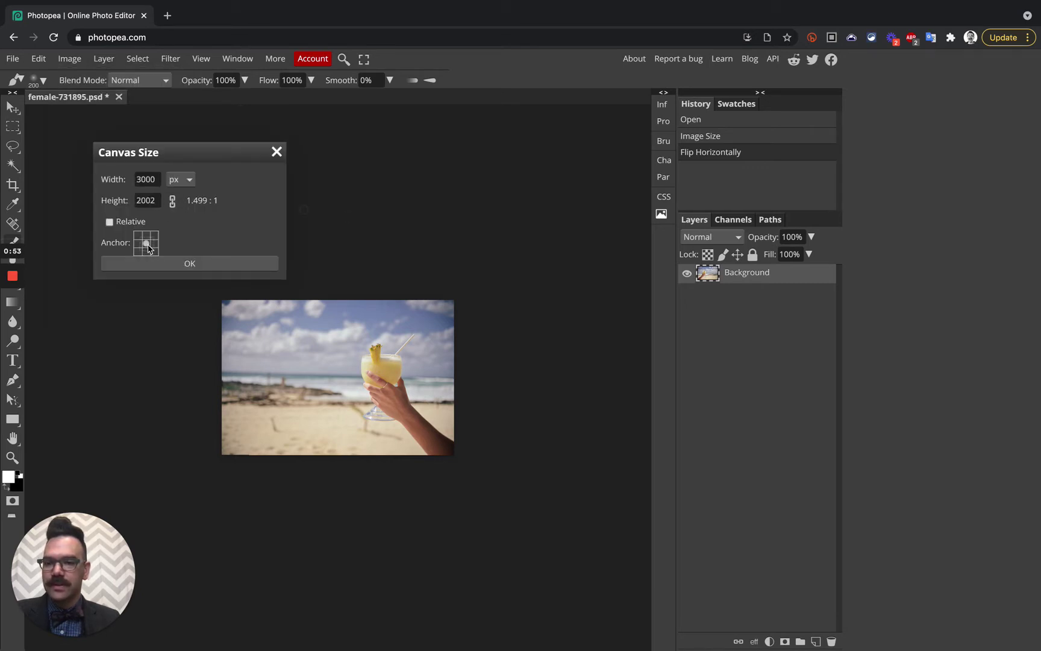
pyautogui.click(147, 252)
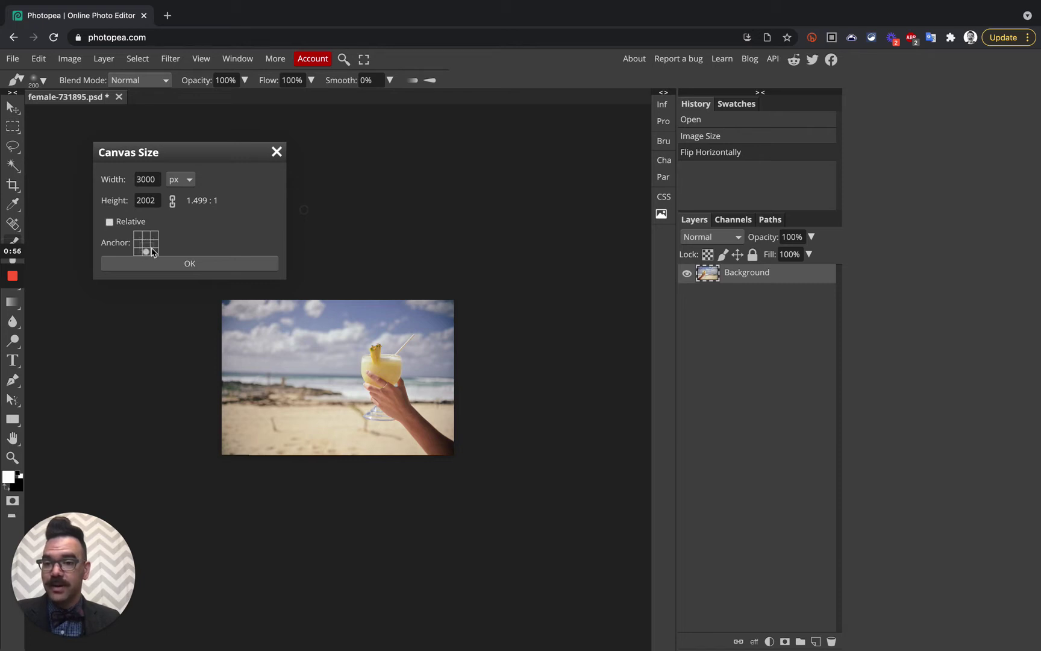
pyautogui.moveTo(152, 194); pyautogui.dragTo(121, 193)
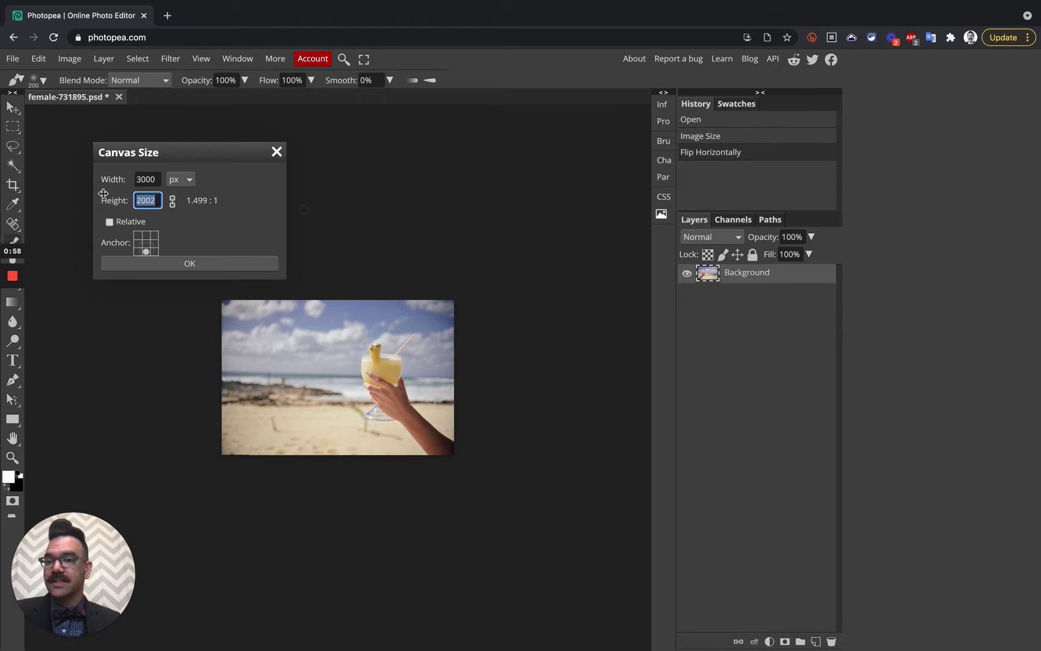
pyautogui.write('4')
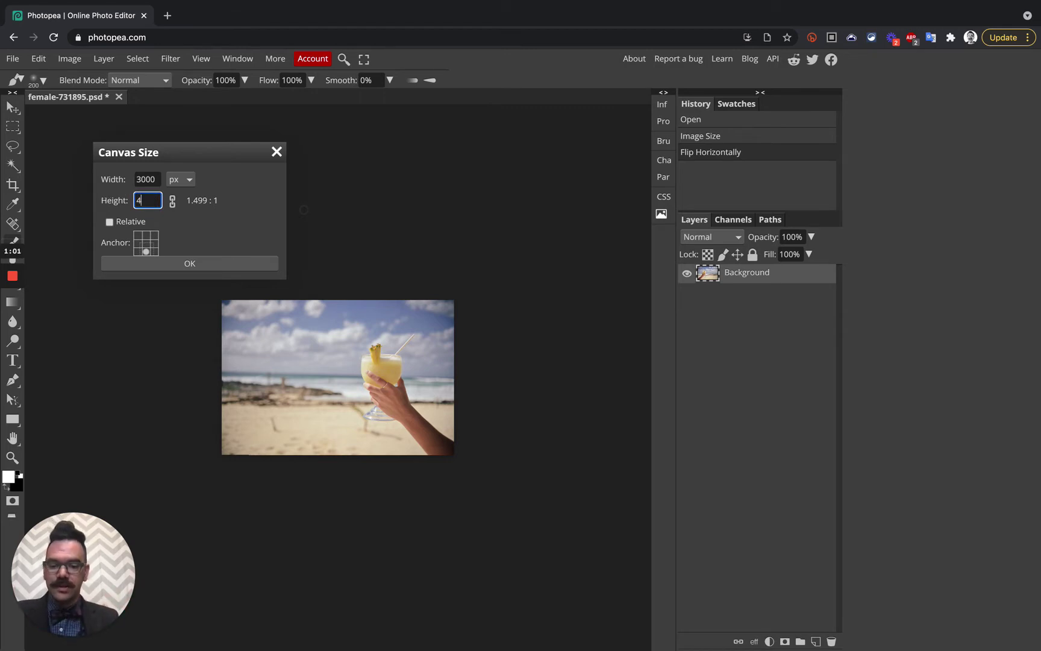
pyautogui.write('000')
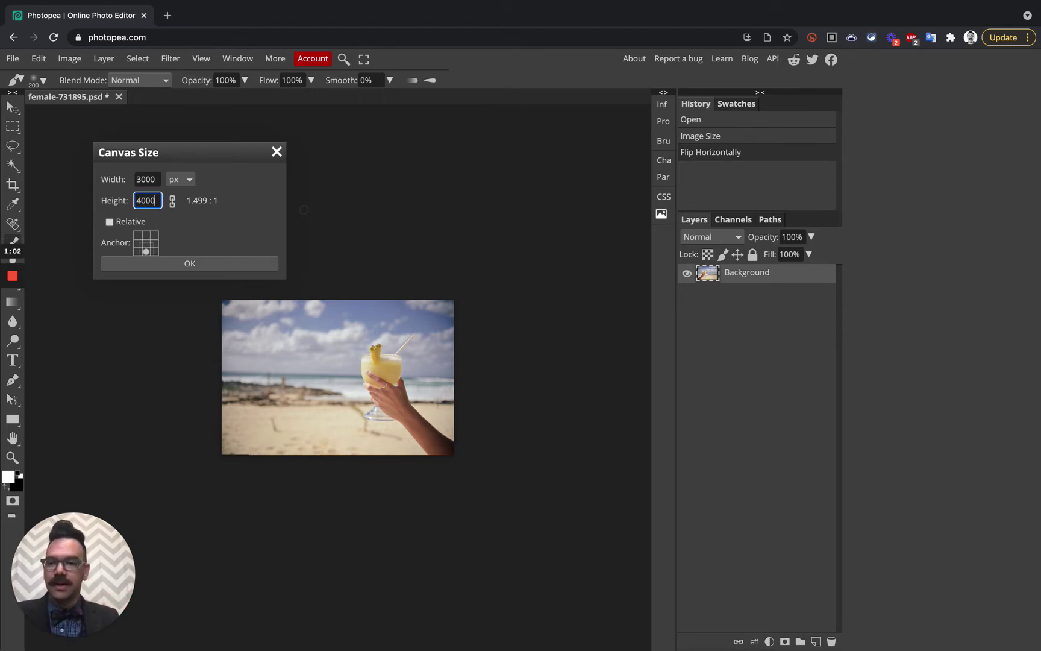
pyautogui.click(185, 264)
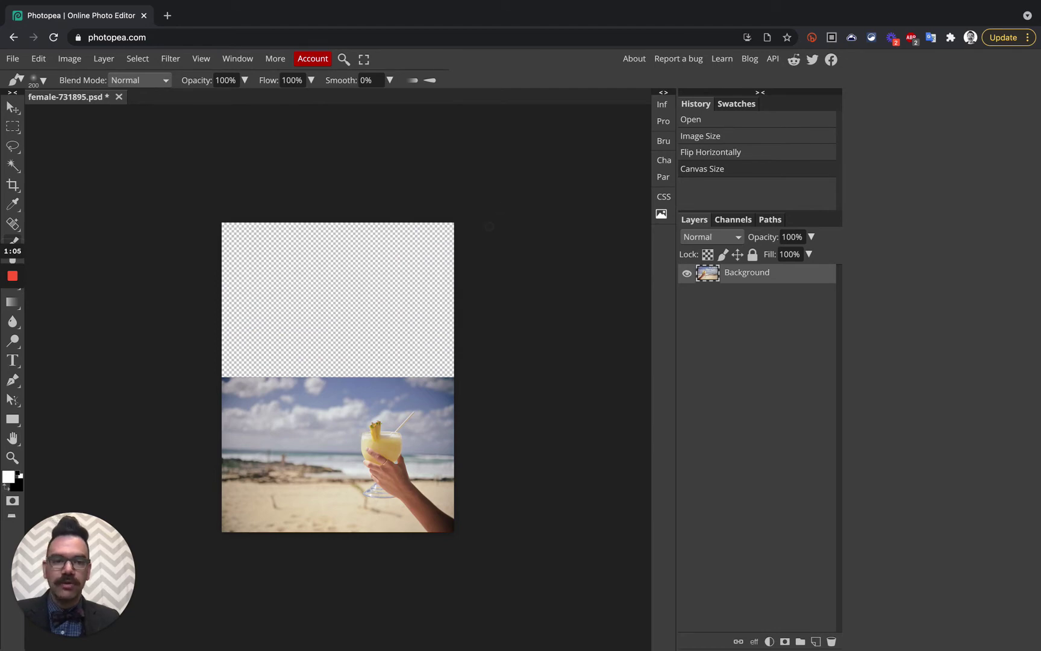
# Step: Place the palm tree JPEG ending in 3214993 as a new layer and position it over the drink, centred at about X 2611, Y 2601 px
pyautogui.click(16, 62)
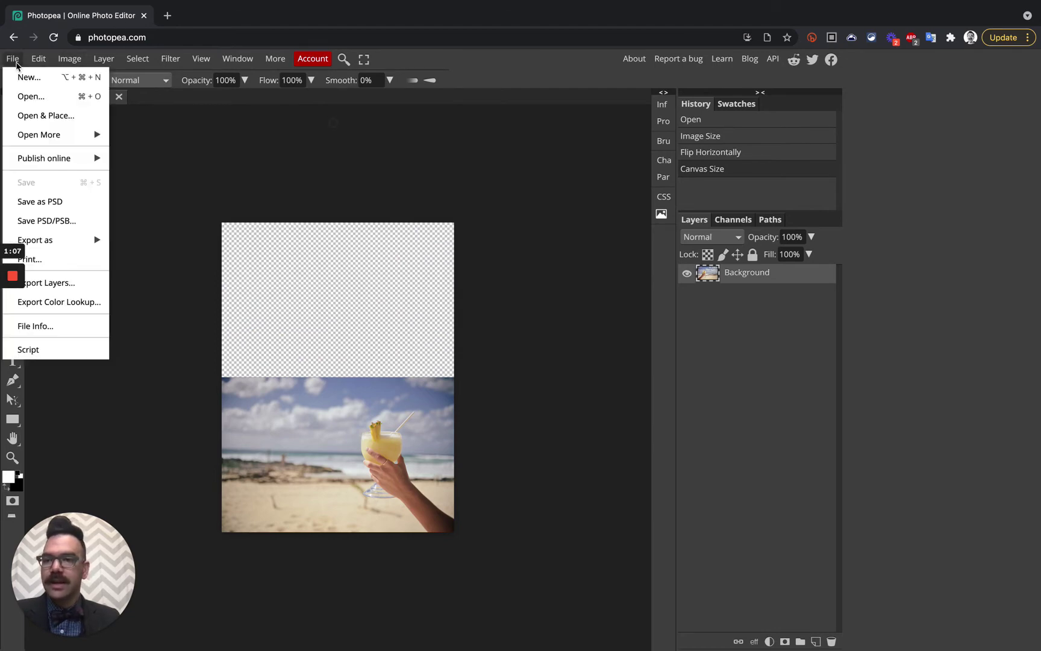
pyautogui.click(52, 115)
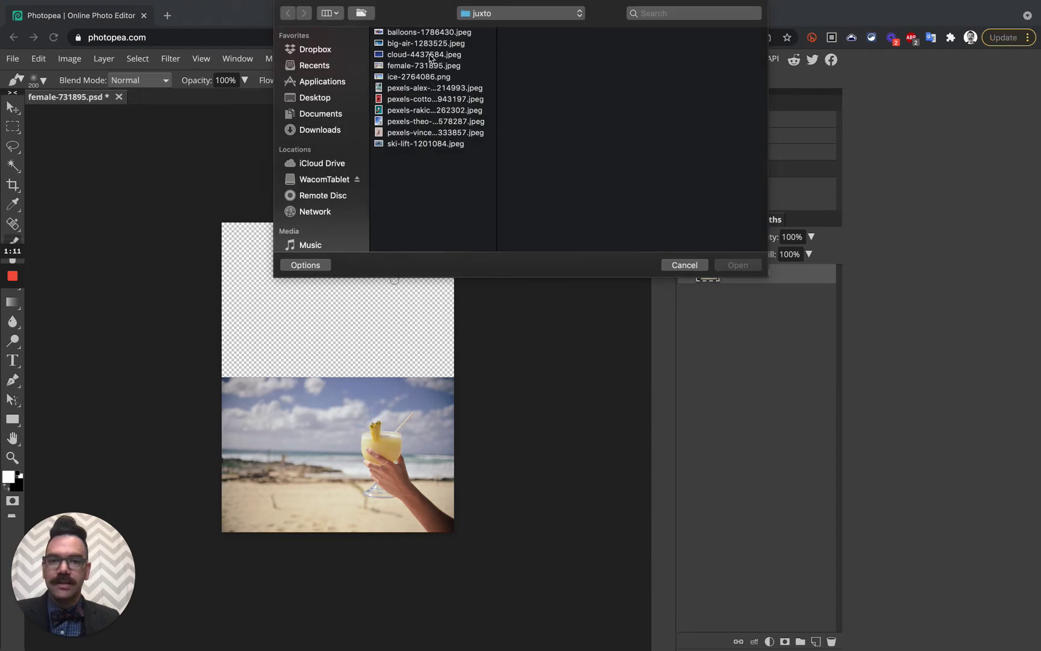
pyautogui.click(424, 89)
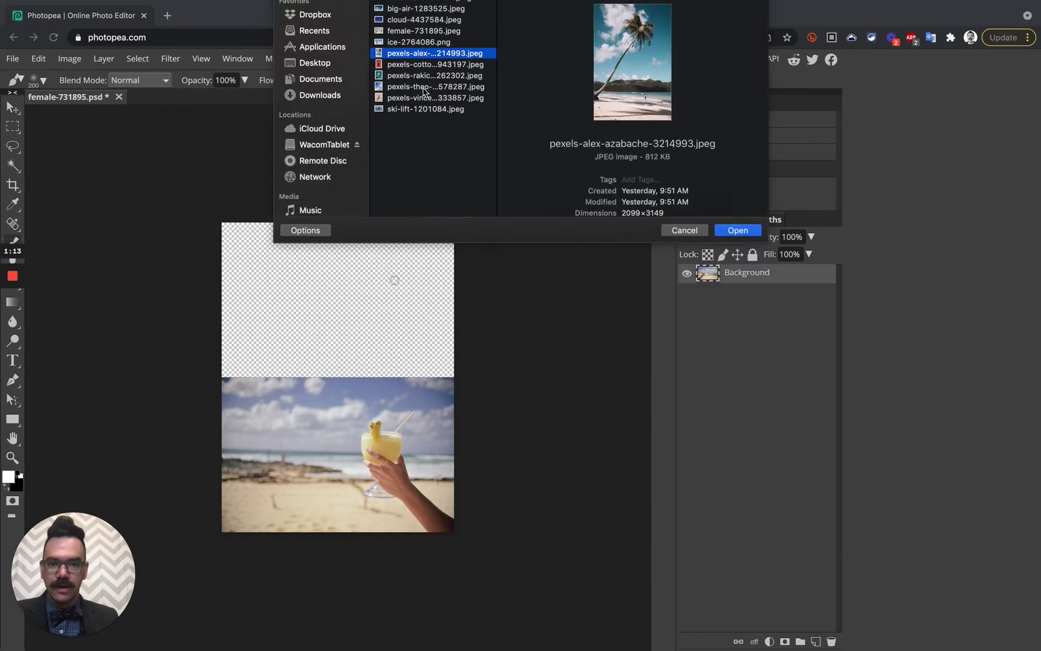
pyautogui.press('Return')
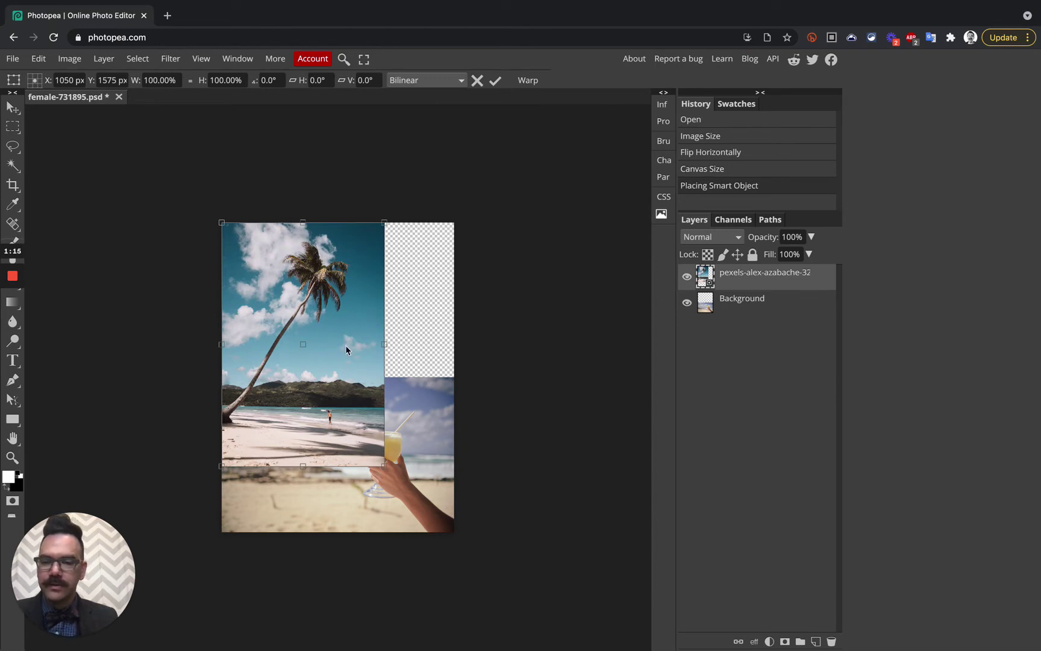
pyautogui.moveTo(340, 359); pyautogui.dragTo(458, 437)
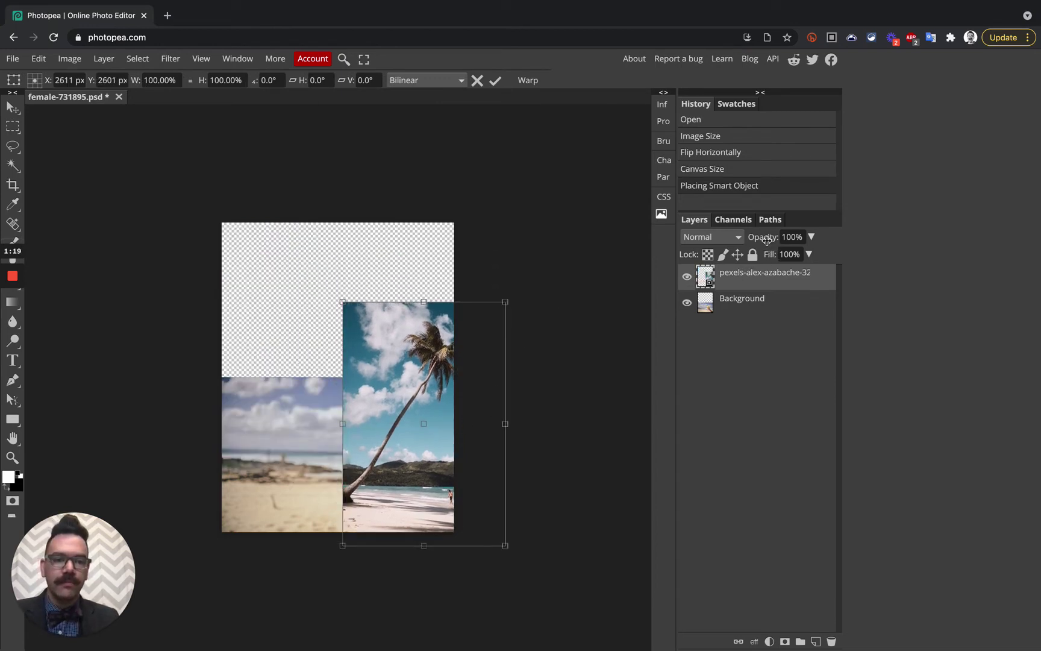
# Step: Lower the palm tree layer's opacity to 44% and activate the Move tool
pyautogui.click(811, 236)
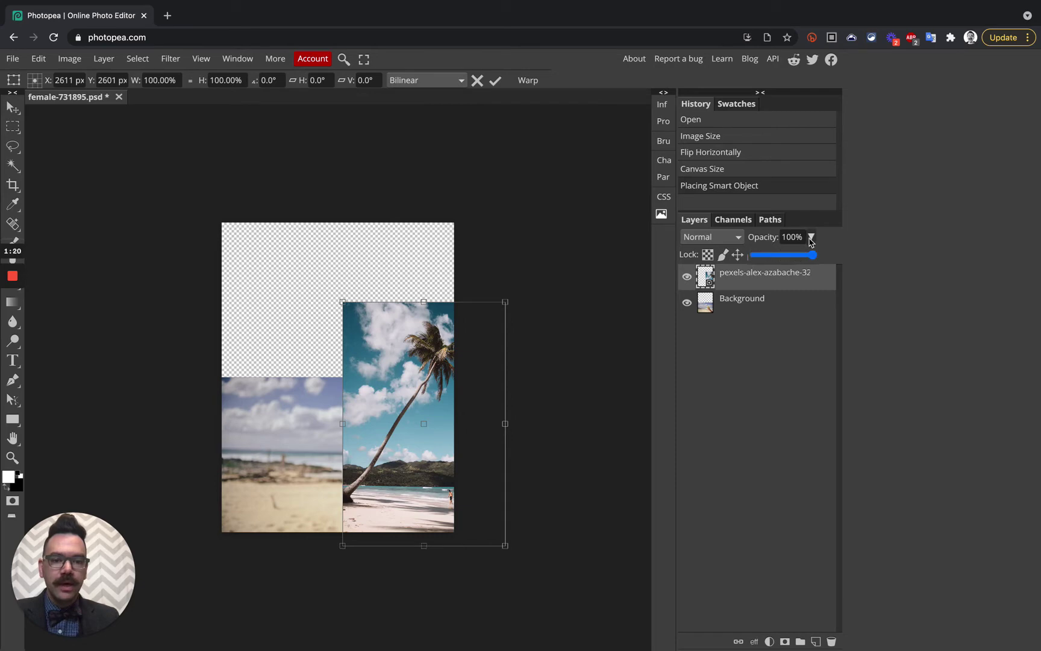
pyautogui.click(781, 256)
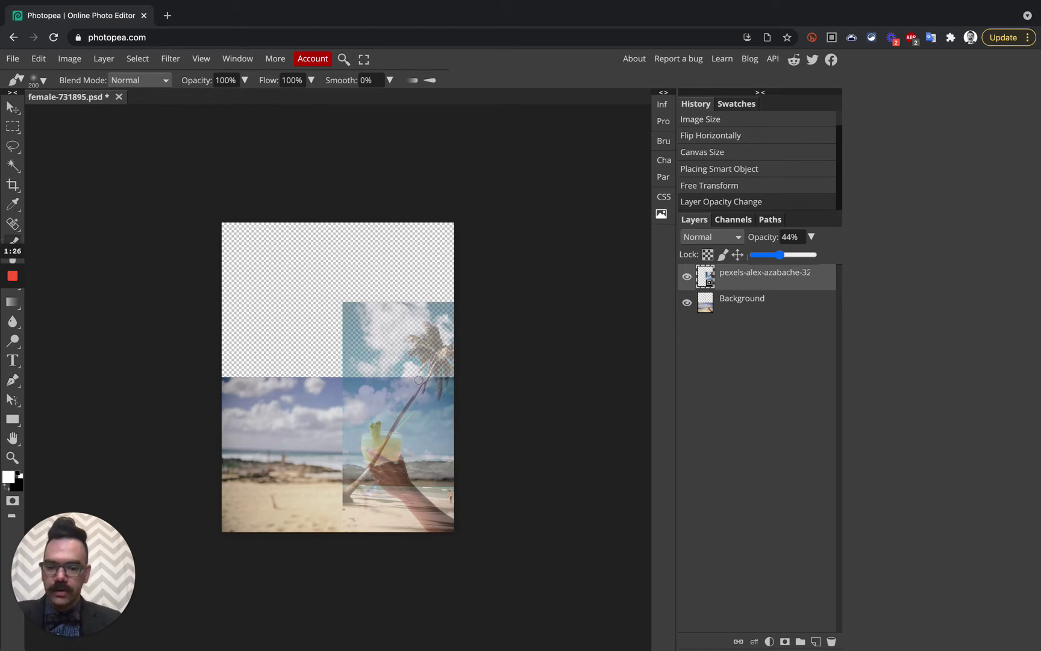
pyautogui.press('v')
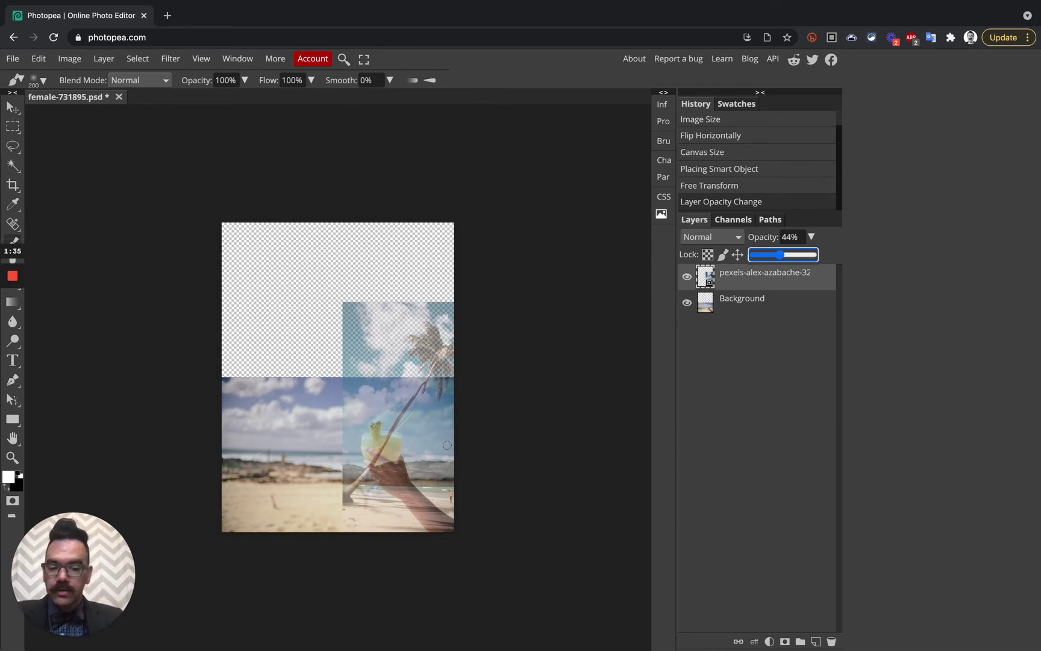
pyautogui.hotkey('ctrl', '+')
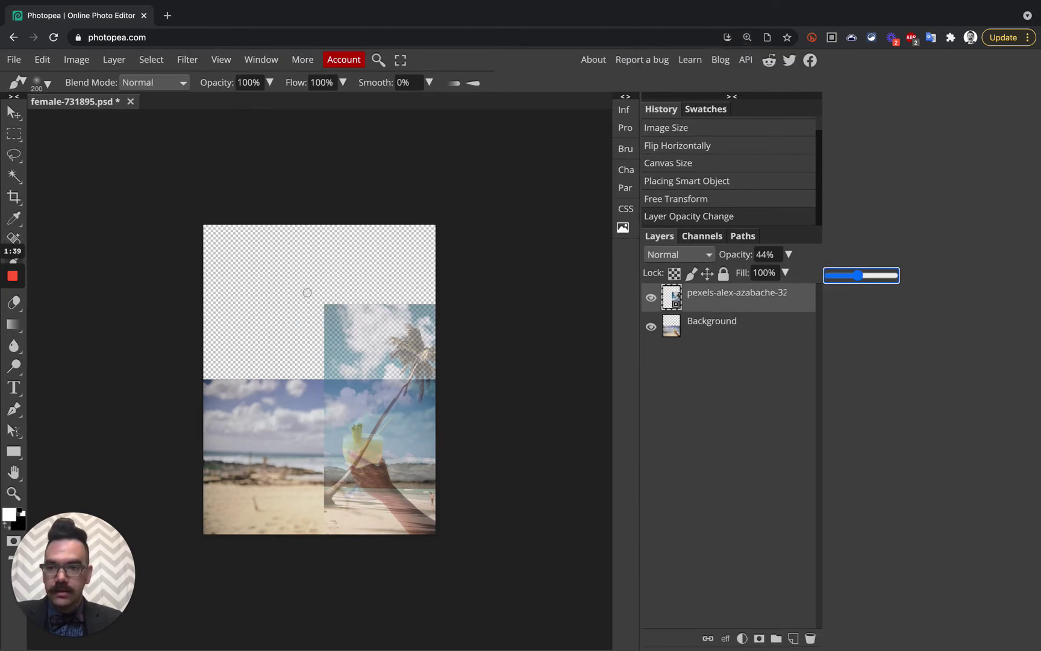
pyautogui.click(13, 112)
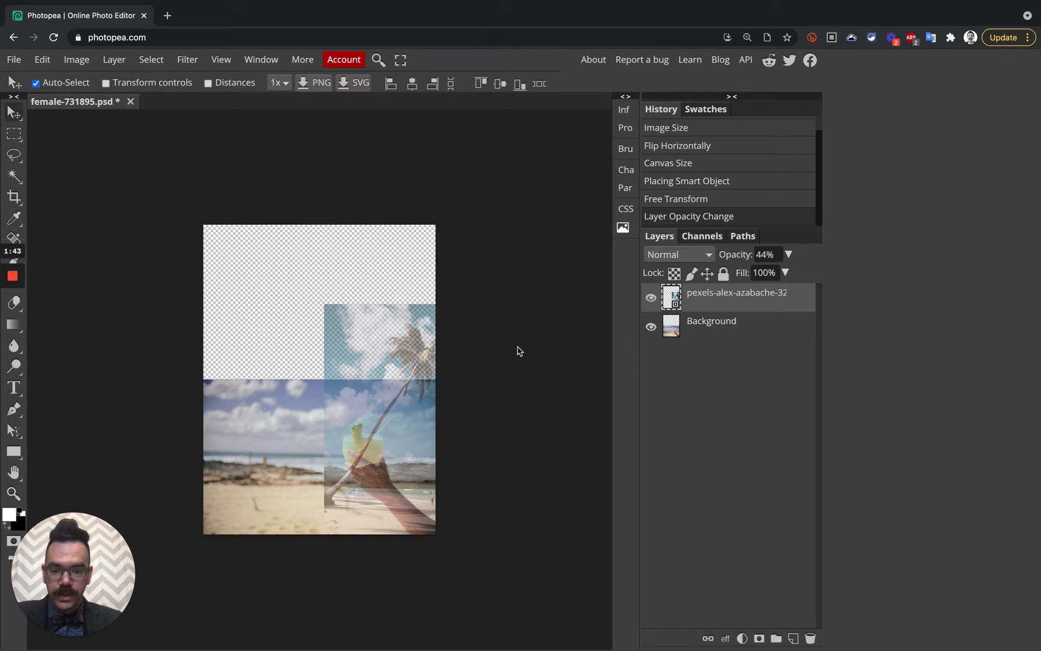
pyautogui.scroll(3, 518, 351)
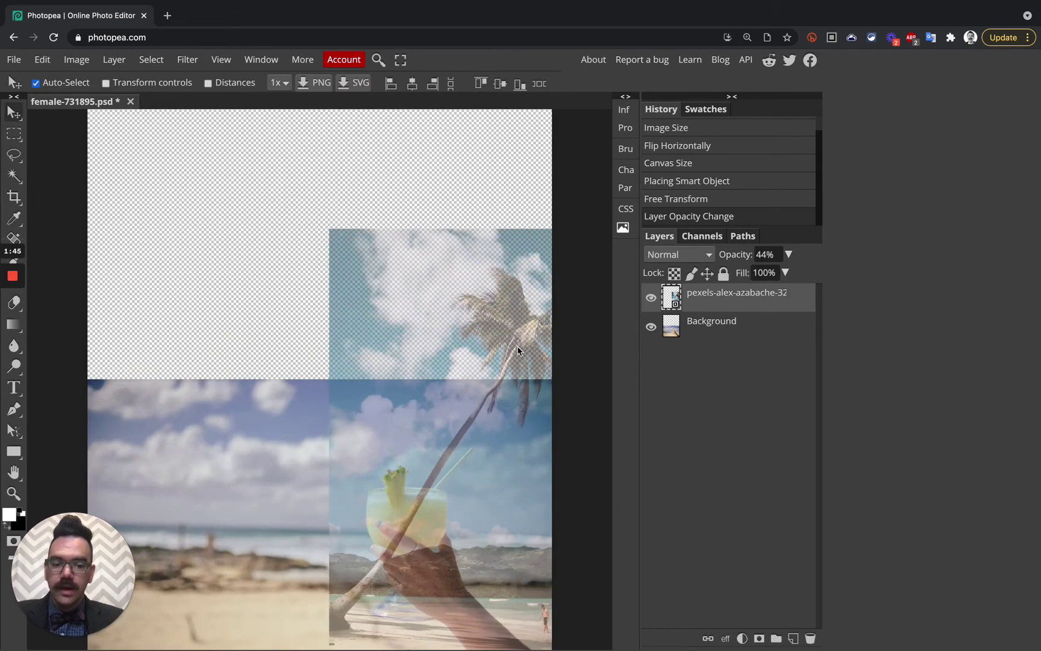
pyautogui.scroll(-3, 518, 351)
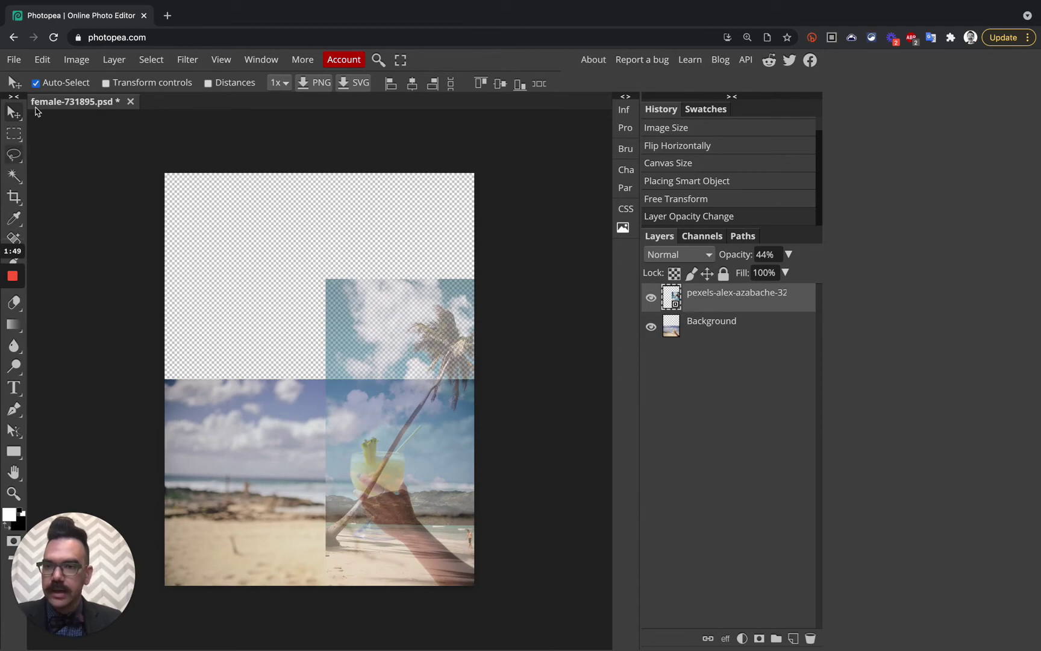
pyautogui.click(42, 60)
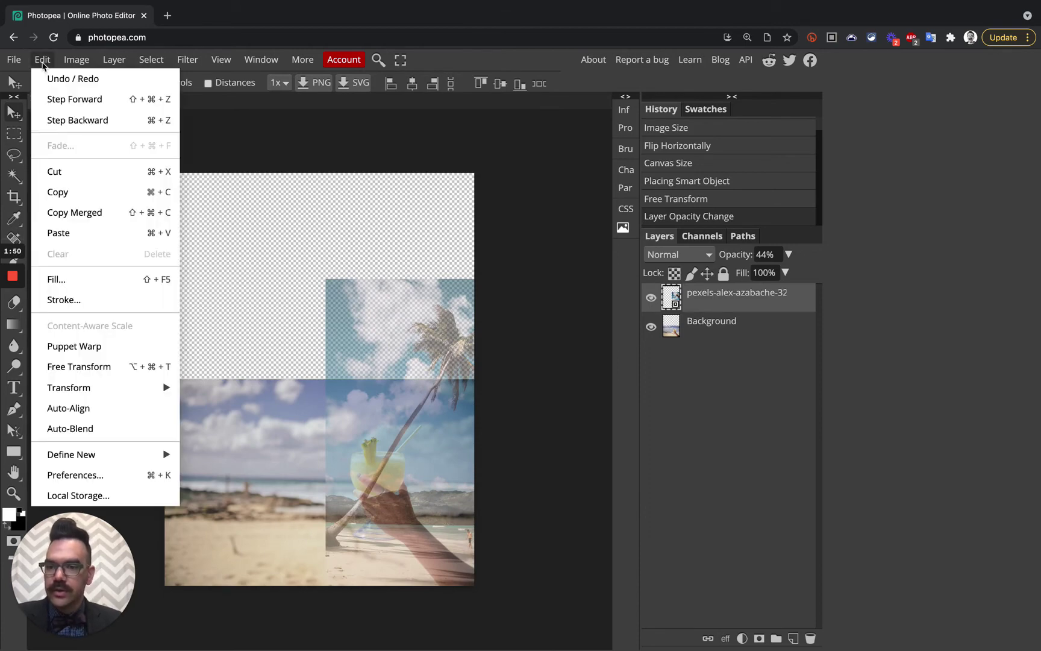
pyautogui.click(153, 372)
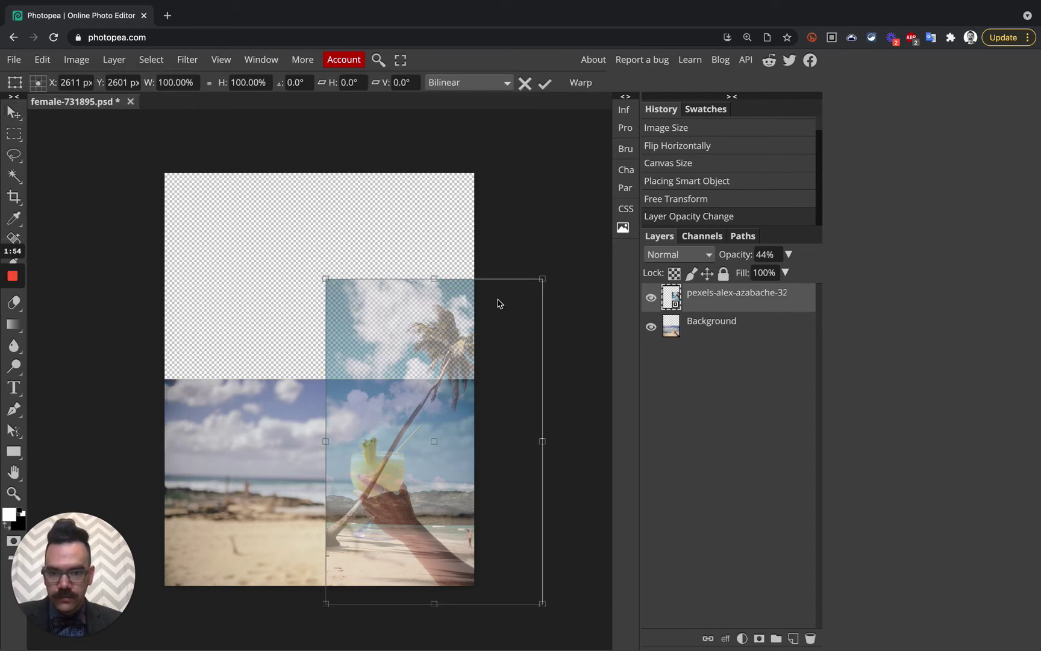
pyautogui.moveTo(542, 278); pyautogui.dragTo(481, 274)
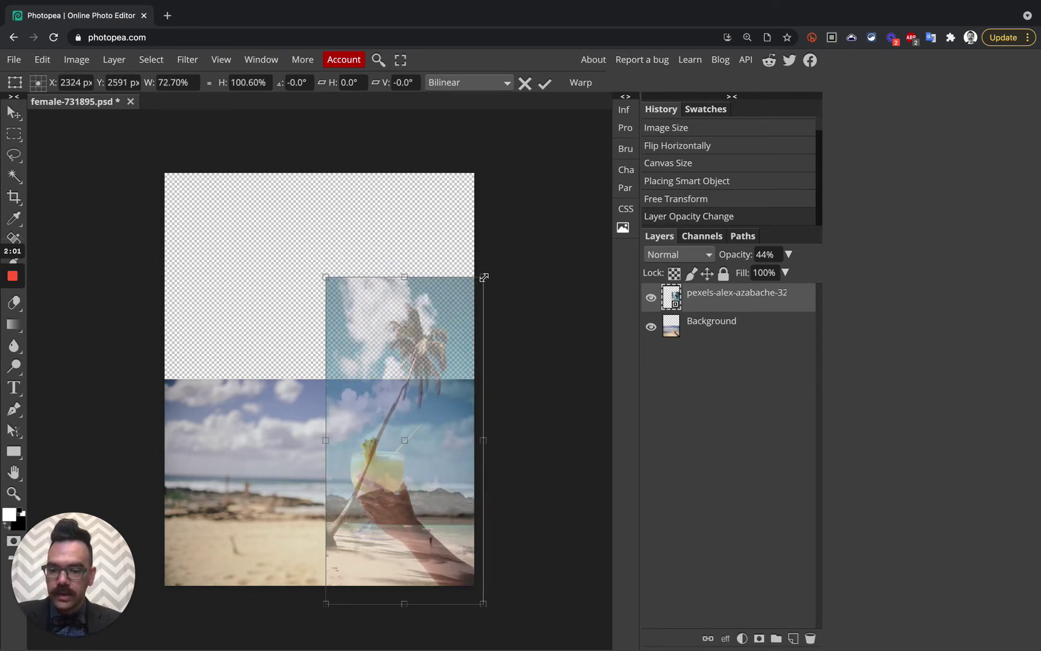
pyautogui.press('Return')
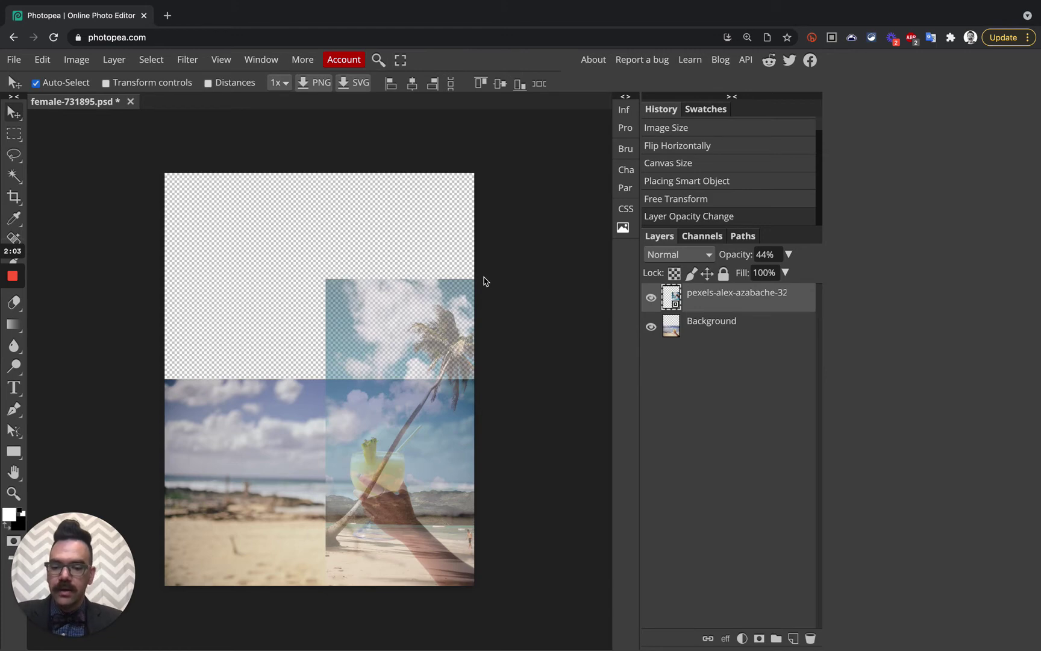
pyautogui.hotkey('ctrl', 't')
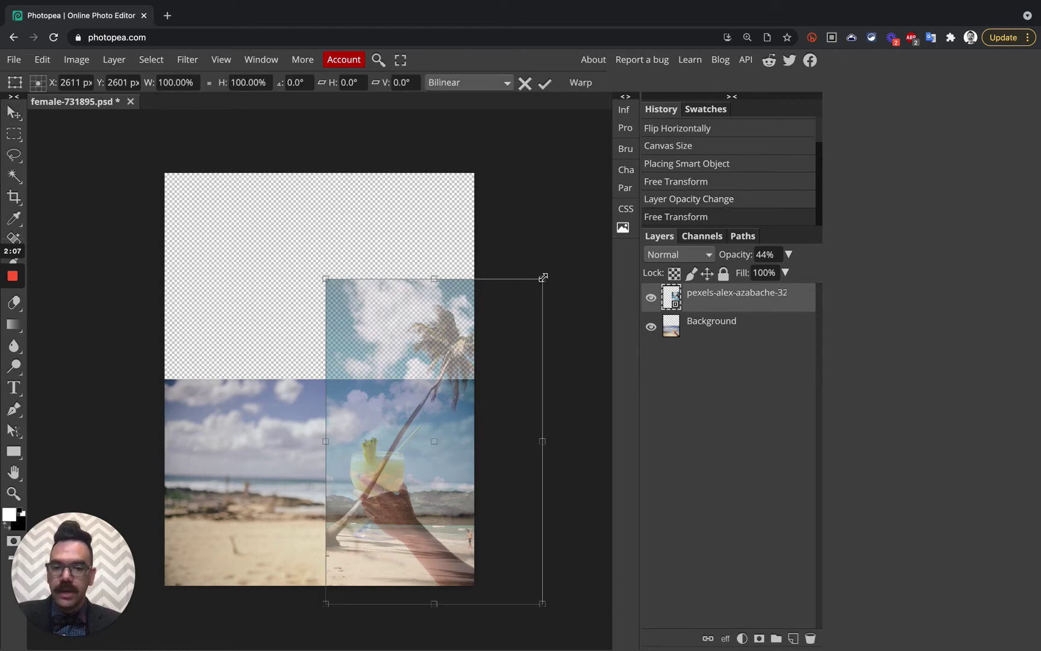
pyautogui.moveTo(542, 277); pyautogui.dragTo(416, 236)
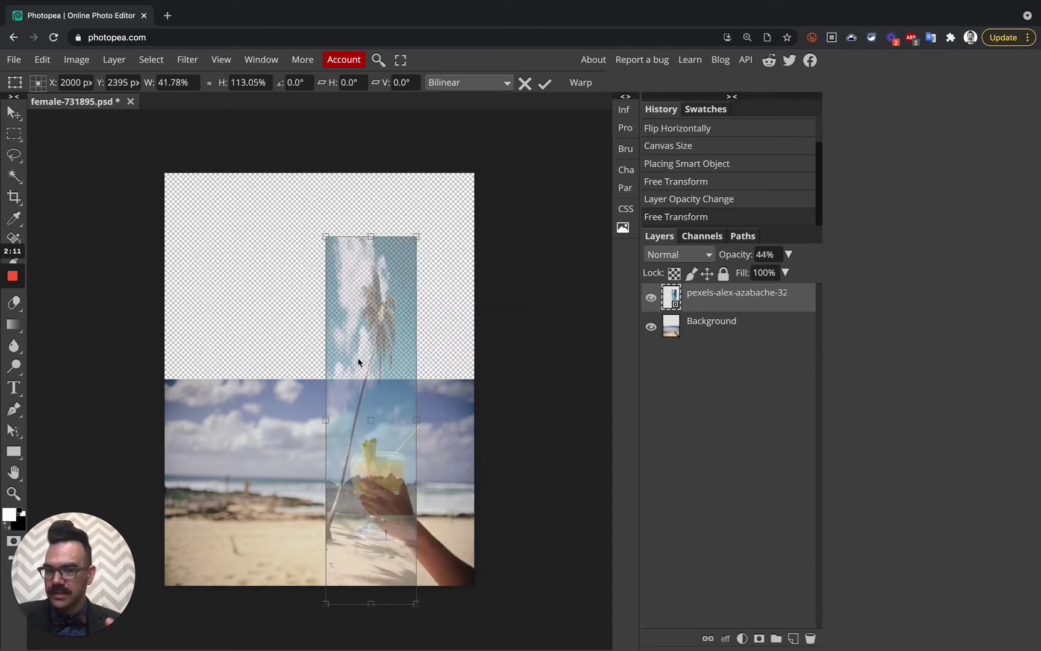
pyautogui.press('Escape')
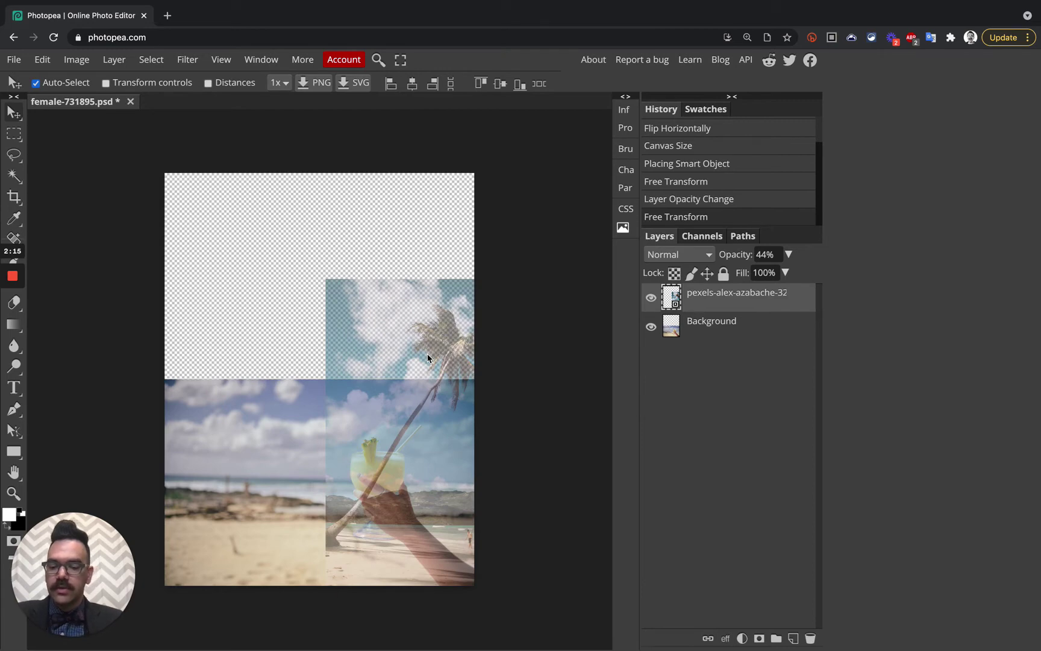
# Step: Scale the palm tree layer to about 89%, rotate it about 7.9° and move it to about X 2452, Y 2870 px, aligning the trunk with the straw
pyautogui.hotkey('ctrl', 't')
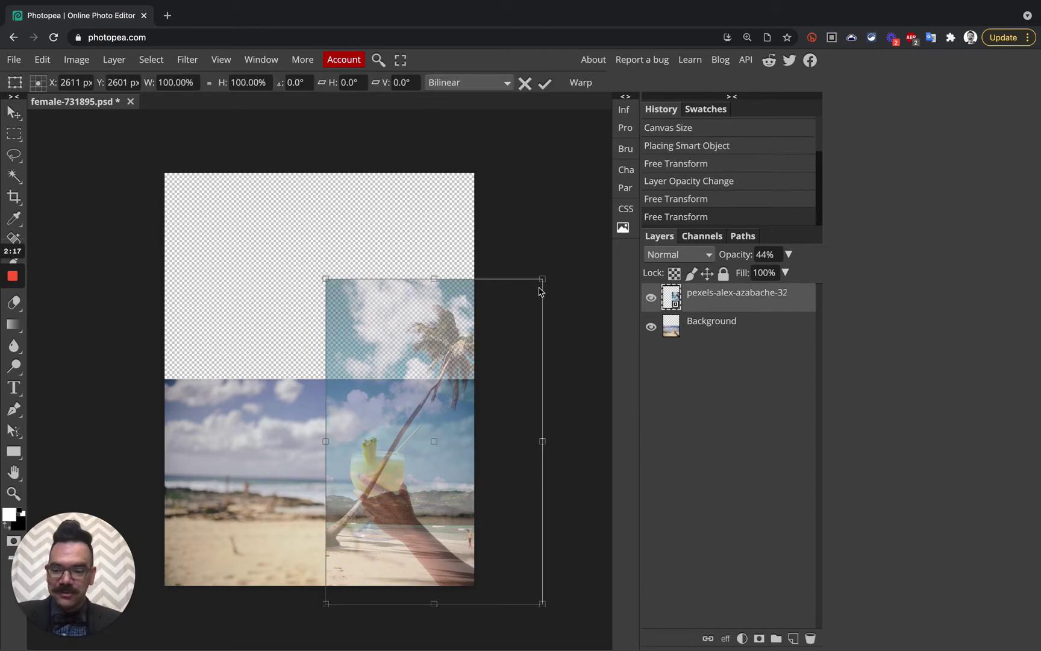
pyautogui.moveTo(542, 278); pyautogui.dragTo(519, 312)
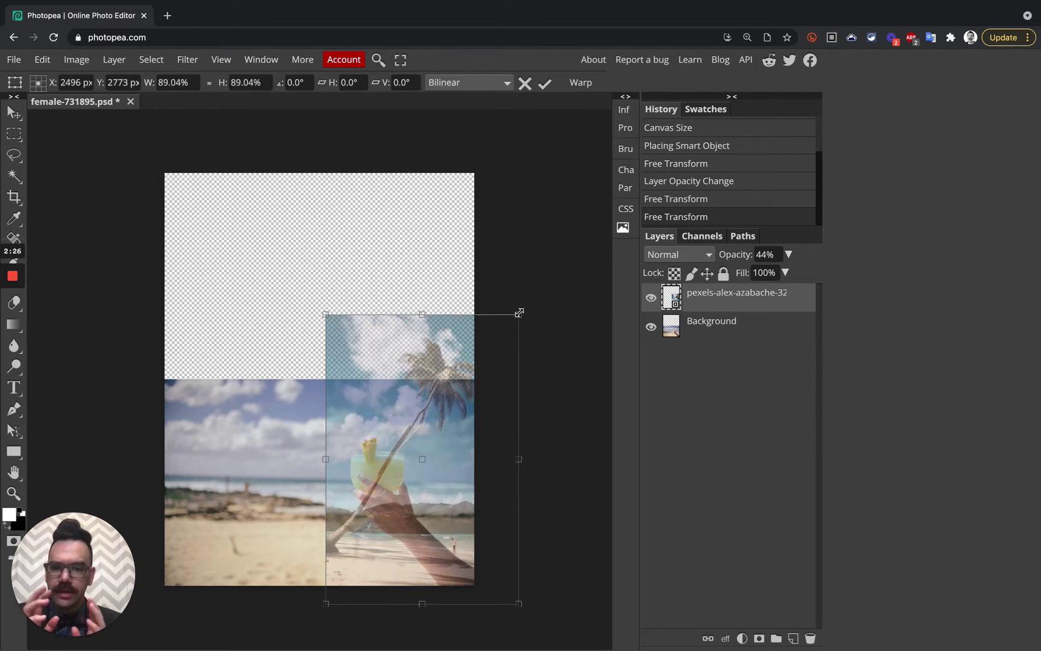
pyautogui.hotkey('ctrl', '+')
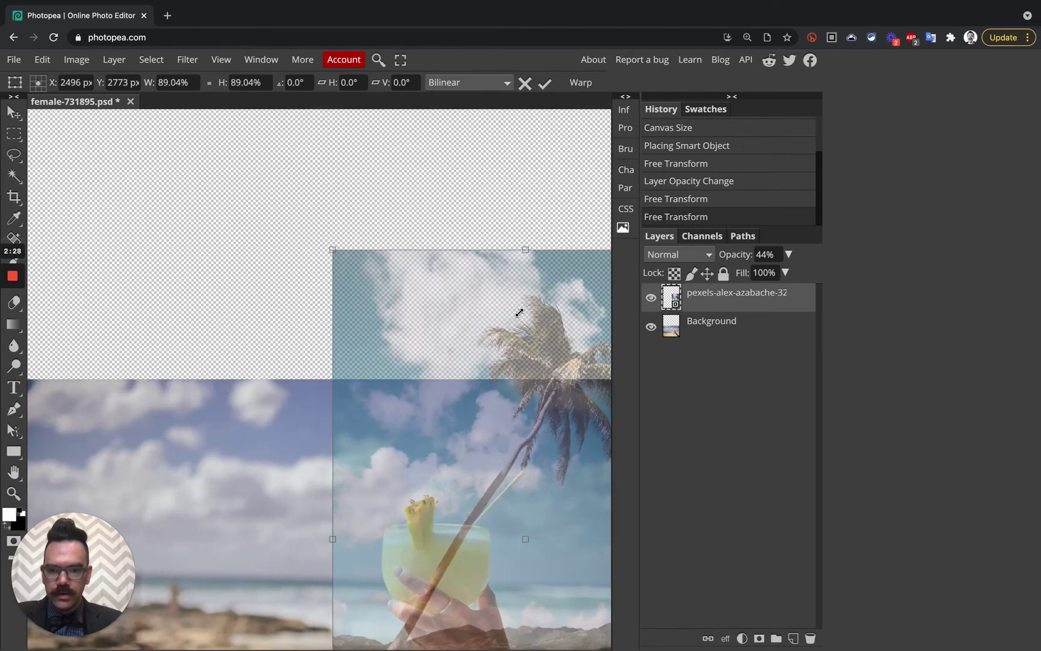
pyautogui.moveTo(502, 437); pyautogui.dragTo(393, 306)
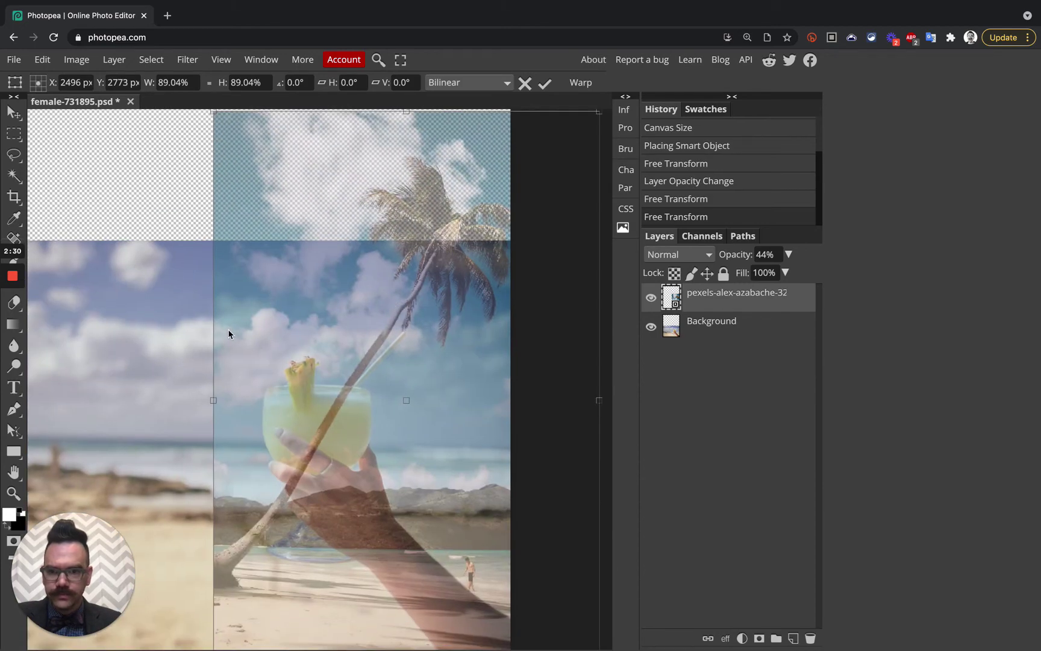
pyautogui.moveTo(202, 307); pyautogui.dragTo(197, 268)
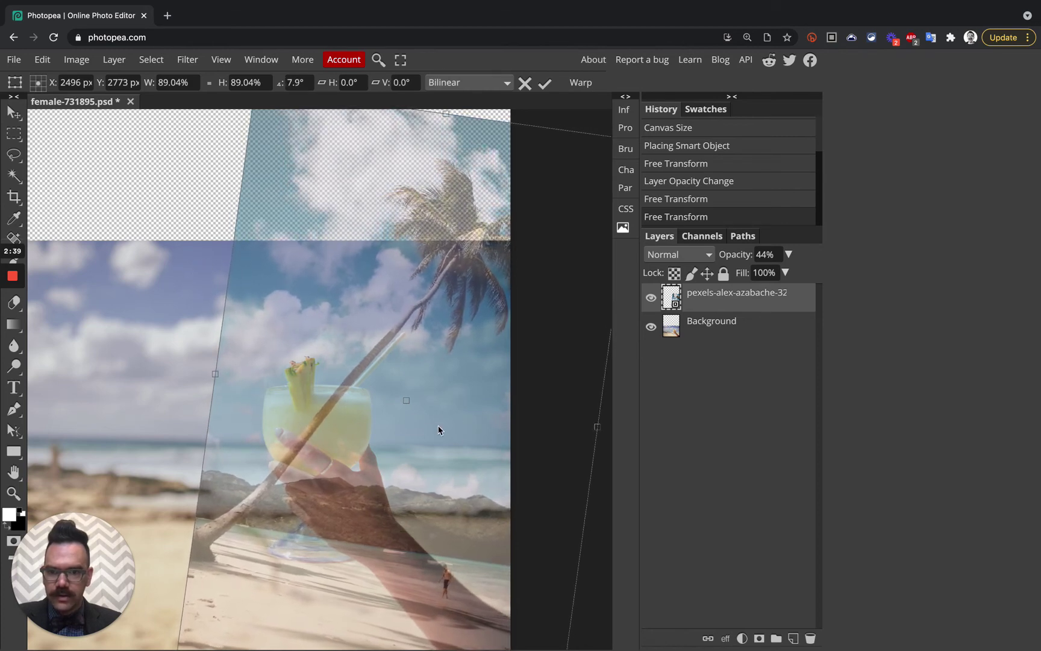
pyautogui.moveTo(420, 358)
pyautogui.mouseDown()
pyautogui.moveTo(405, 387)
pyautogui.moveTo(415, 394)
pyautogui.moveTo(412, 379)
pyautogui.mouseUp()
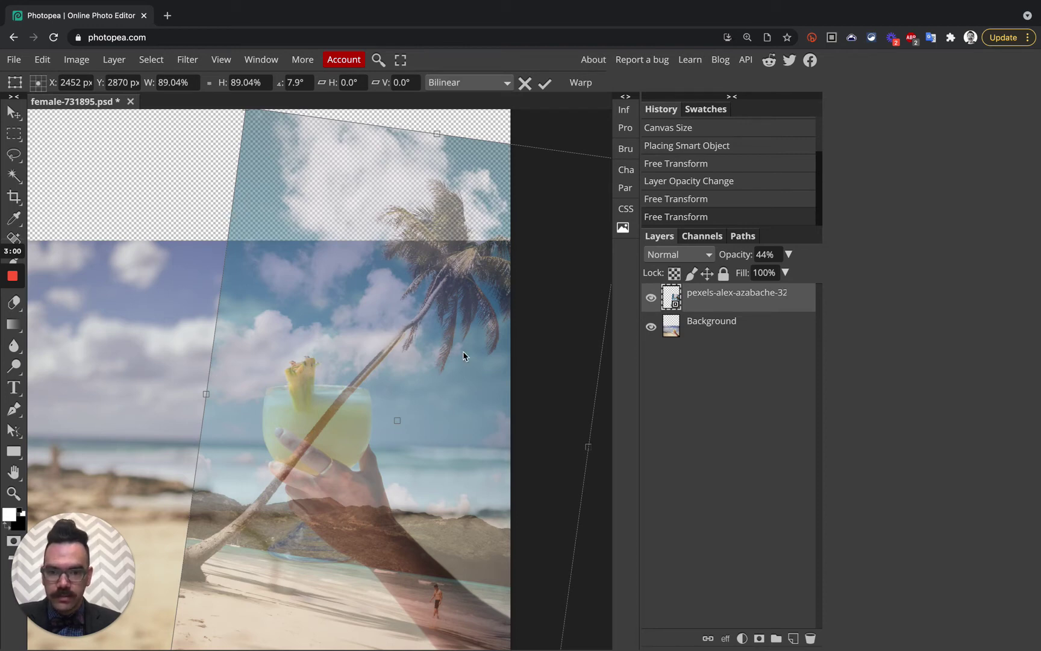
pyautogui.click(546, 88)
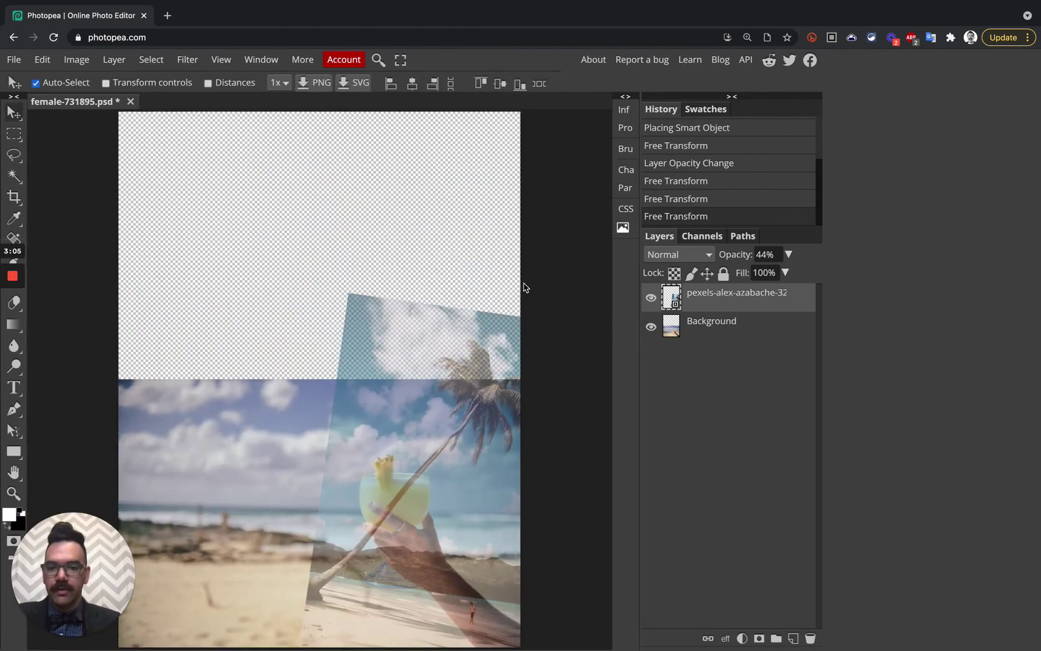
# Step: Crop the canvas to a tall portrait frame around the hand-held drink and the palm tree, cutting off most of the empty area above
pyautogui.press('c')
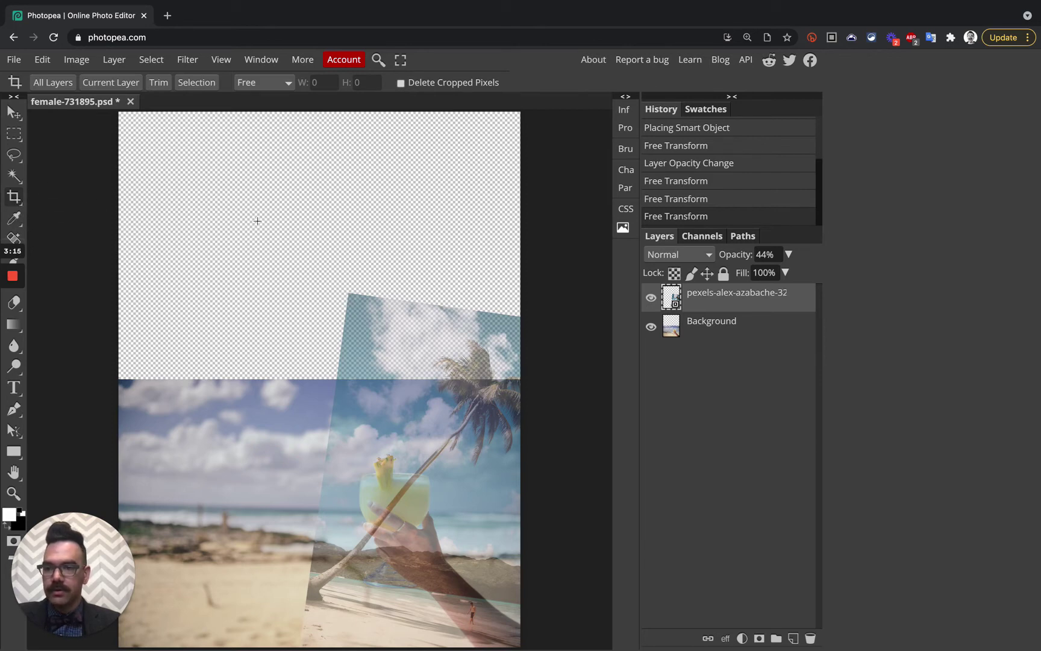
pyautogui.moveTo(296, 272); pyautogui.dragTo(520, 610)
pyautogui.moveTo(407, 610)
pyautogui.mouseDown()
pyautogui.moveTo(408, 602)
pyautogui.moveTo(408, 633)
pyautogui.mouseUp()
pyautogui.moveTo(297, 453); pyautogui.dragTo(356, 455)
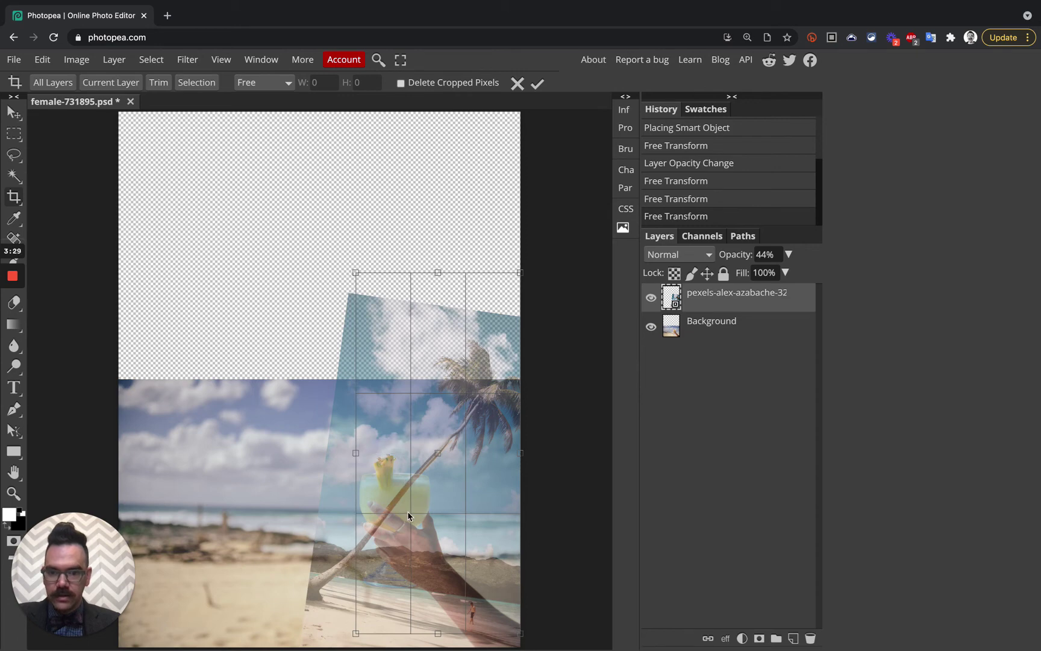
pyautogui.moveTo(441, 271); pyautogui.dragTo(445, 321)
pyautogui.press('Return')
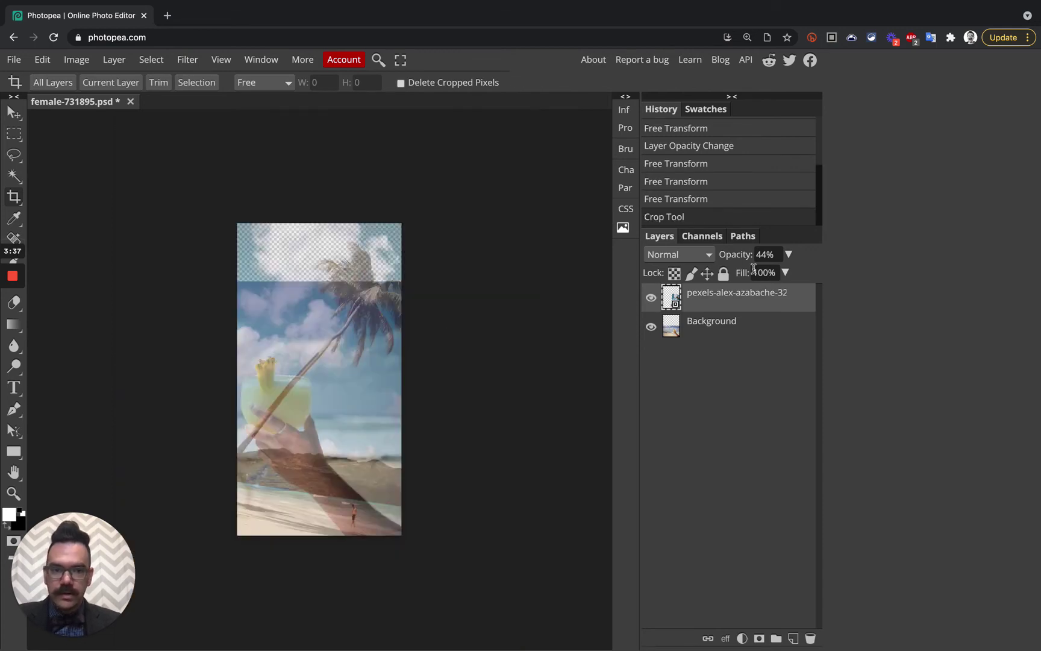
# Step: With the palm tree layer at 29% opacity, mask it to a full-width rectangle above the drink, and restore its opacity to 100%
pyautogui.moveTo(749, 256)
pyautogui.mouseDown()
pyautogui.moveTo(823, 258)
pyautogui.moveTo(749, 252)
pyautogui.moveTo(765, 254)
pyautogui.mouseUp()
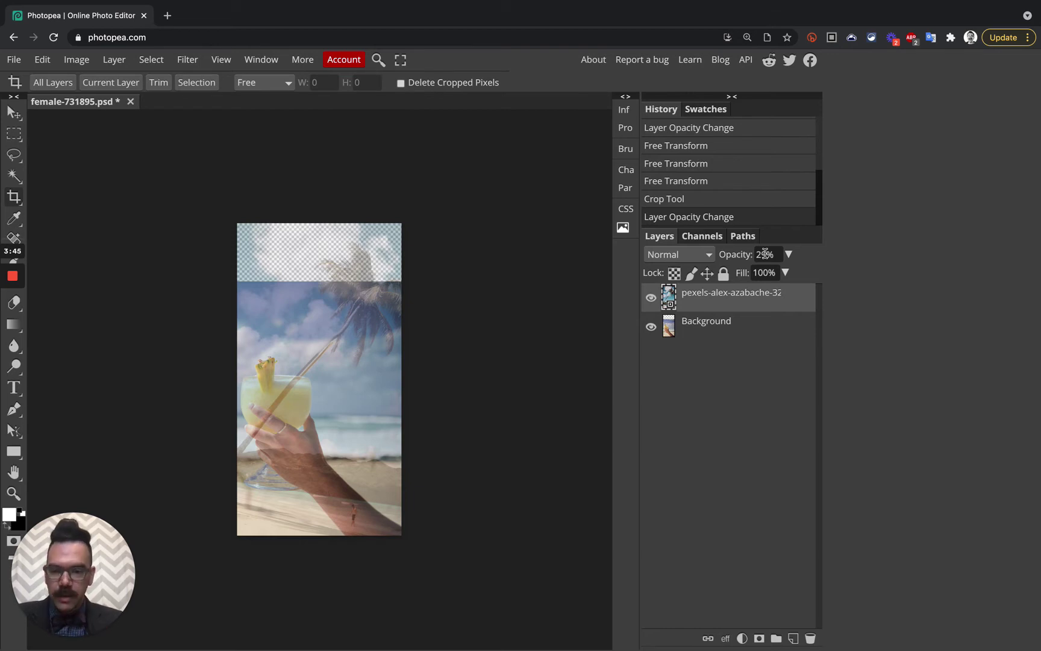
pyautogui.hotkey('ctrl', '+')
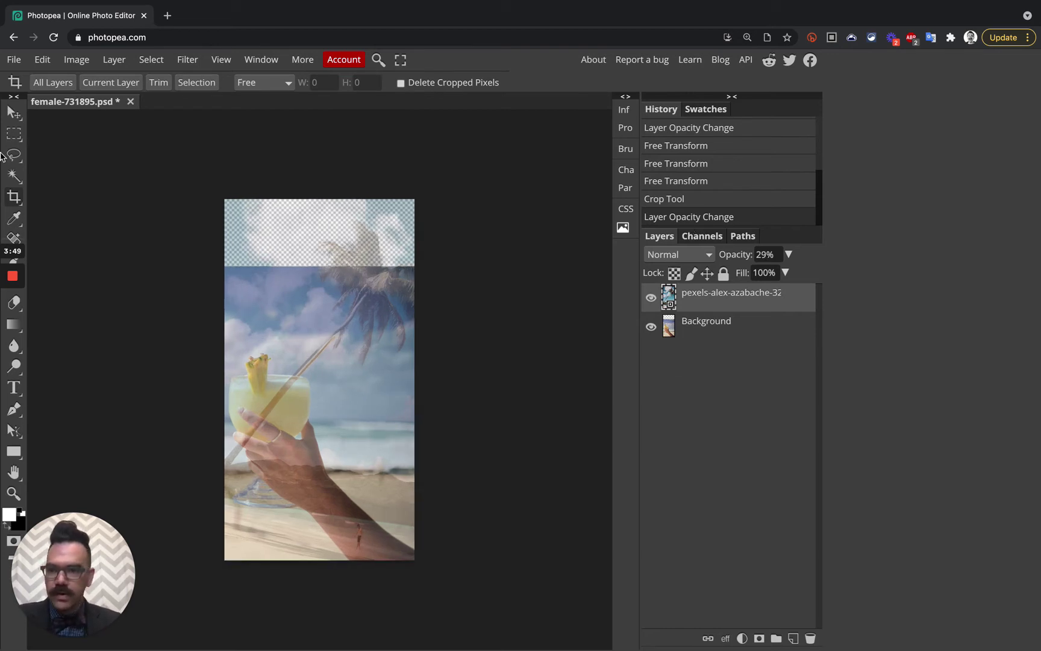
pyautogui.click(14, 134)
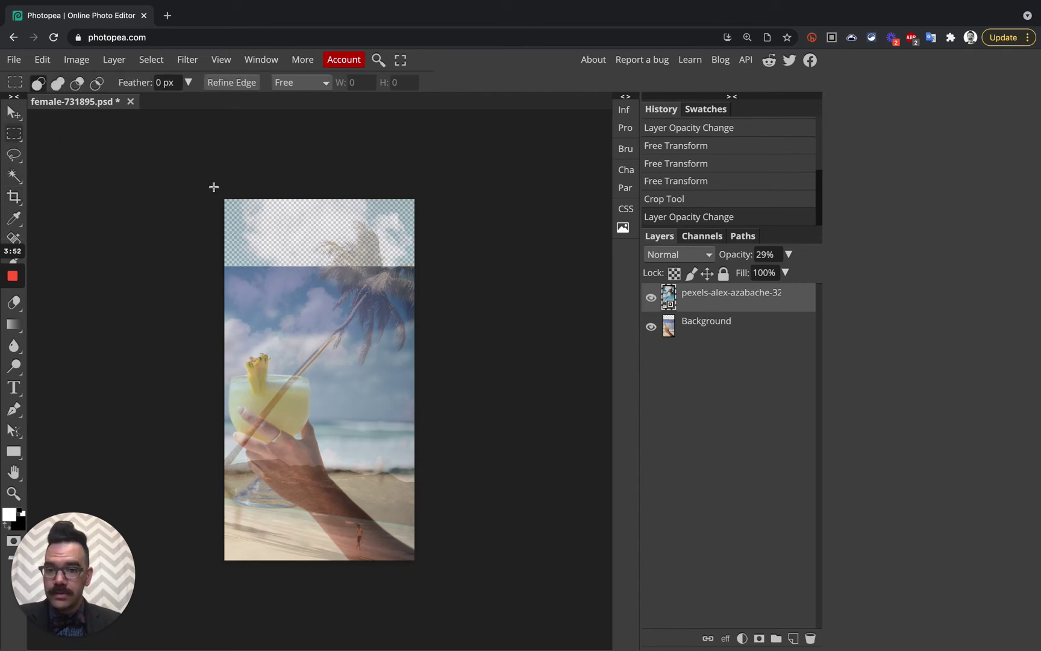
pyautogui.moveTo(213, 186); pyautogui.dragTo(420, 350)
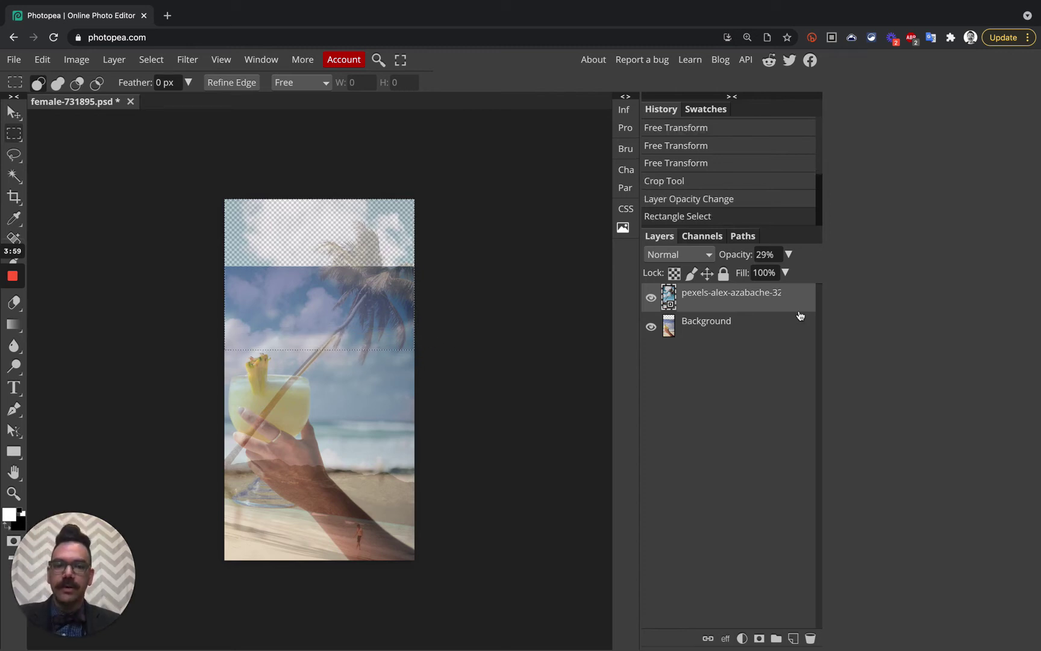
pyautogui.click(759, 639)
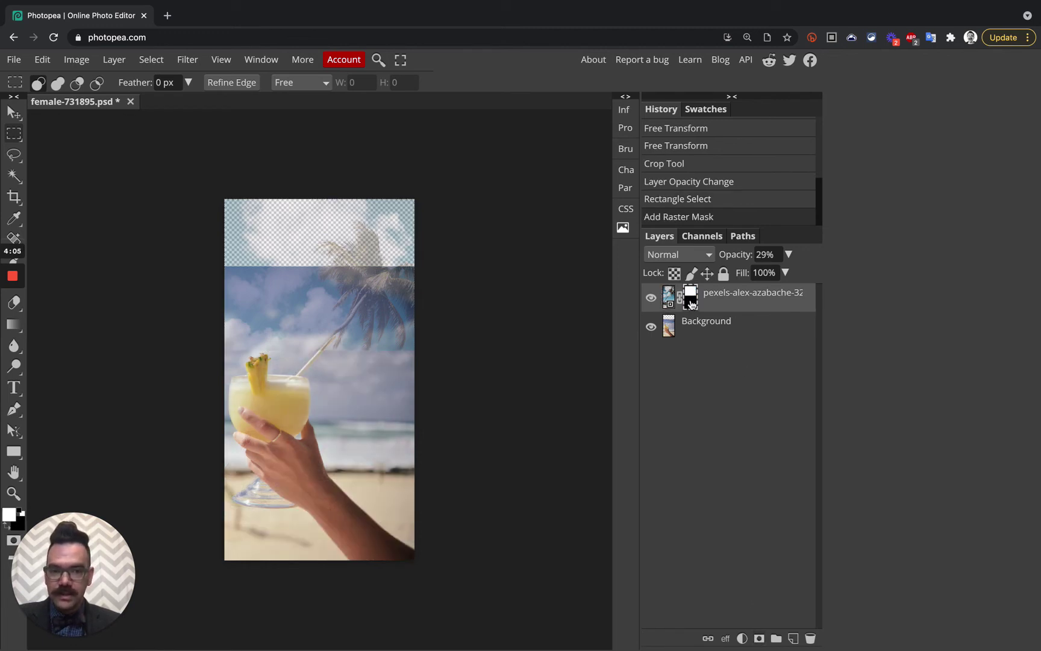
pyautogui.moveTo(736, 254); pyautogui.dragTo(865, 263)
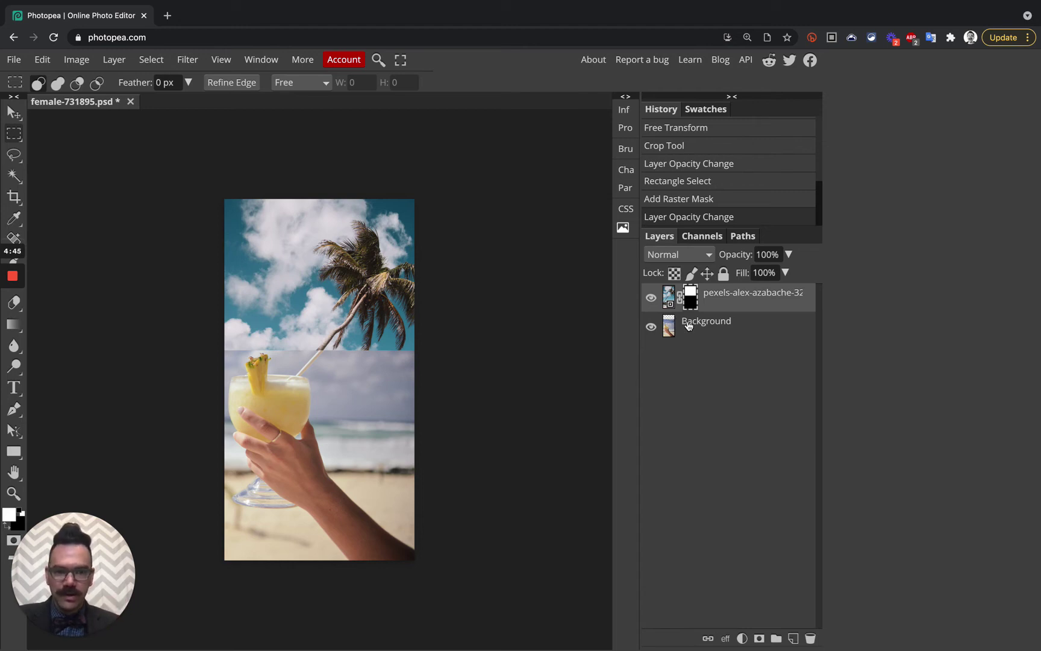
# Step: Add a Curves adjustment layer directly above the Background layer and clip it to that layer
pyautogui.click(700, 323)
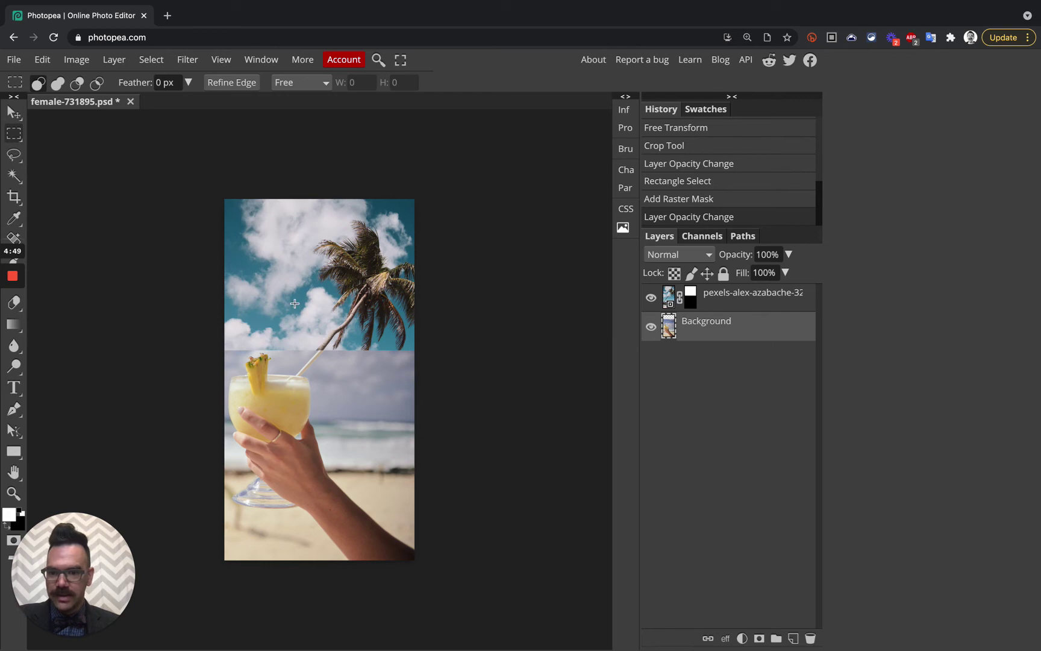
pyautogui.click(742, 638)
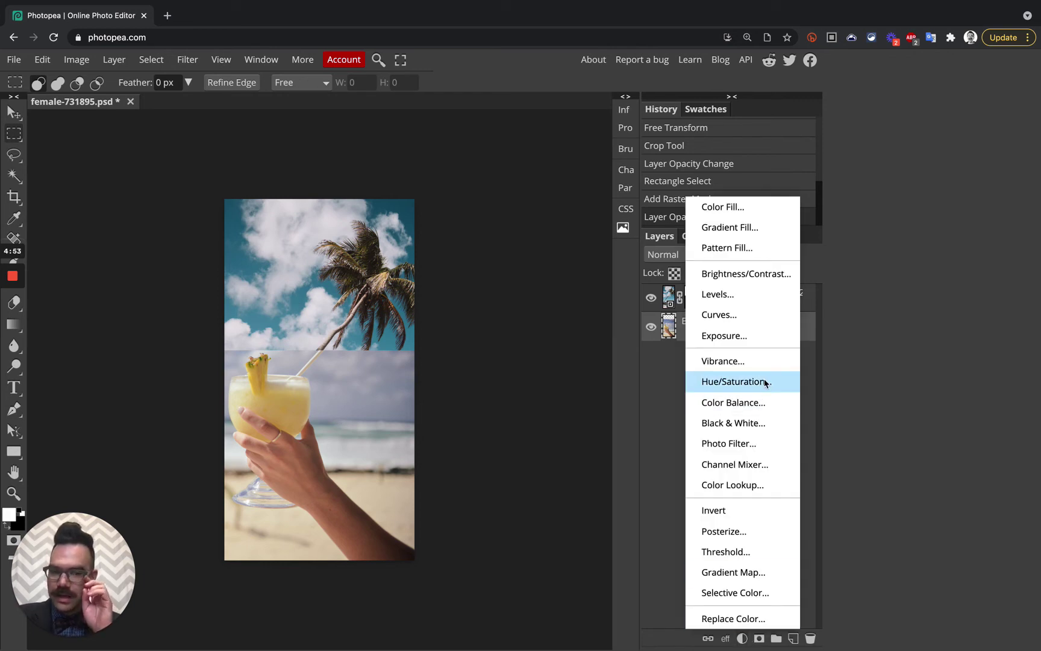
pyautogui.click(728, 319)
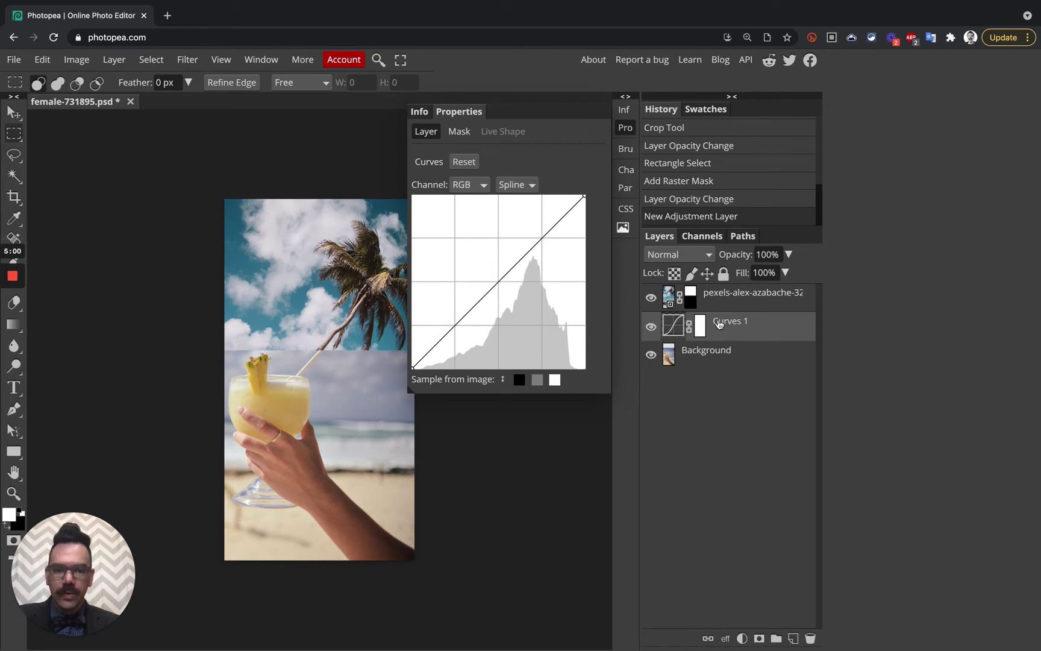
pyautogui.rightClick(730, 327)
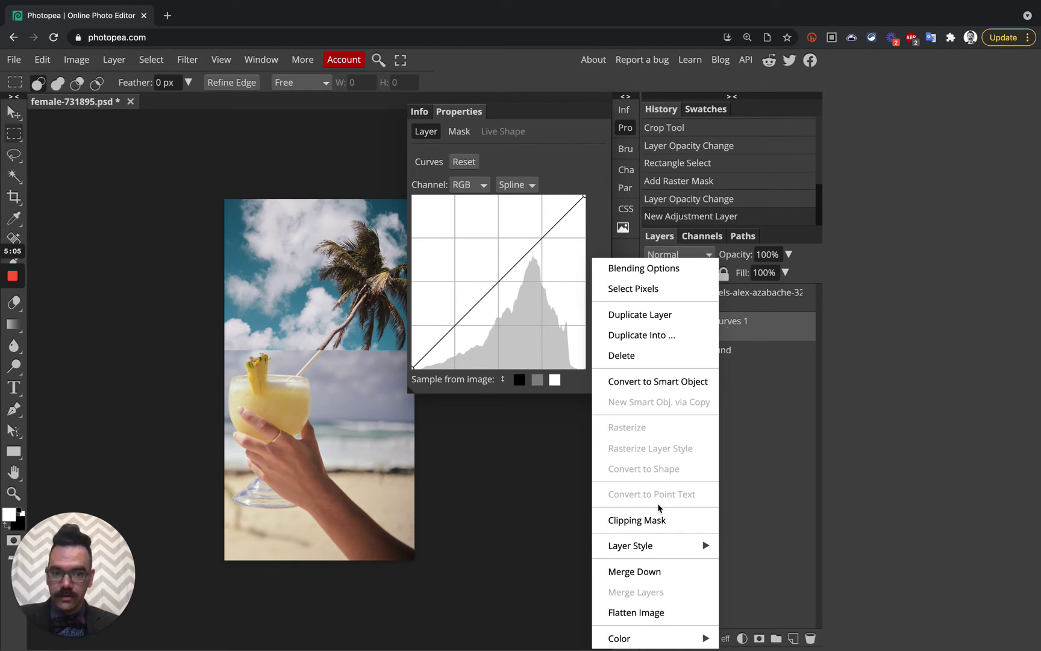
pyautogui.click(632, 522)
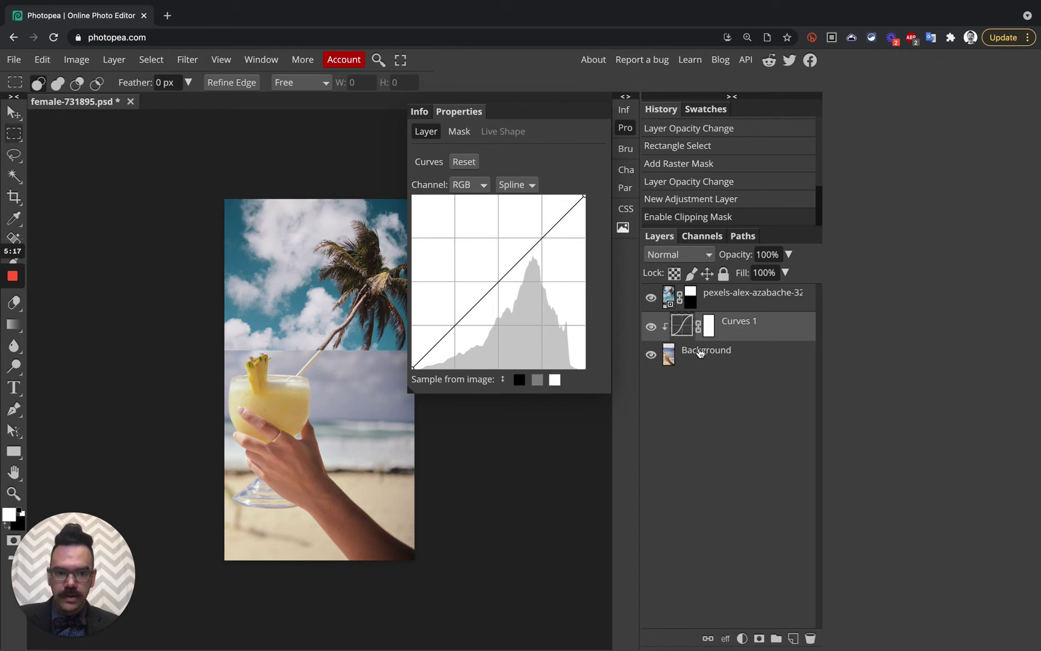
# Step: Rename the Background layer "drink" and the palm tree layer "tree"
pyautogui.doubleClick(698, 350)
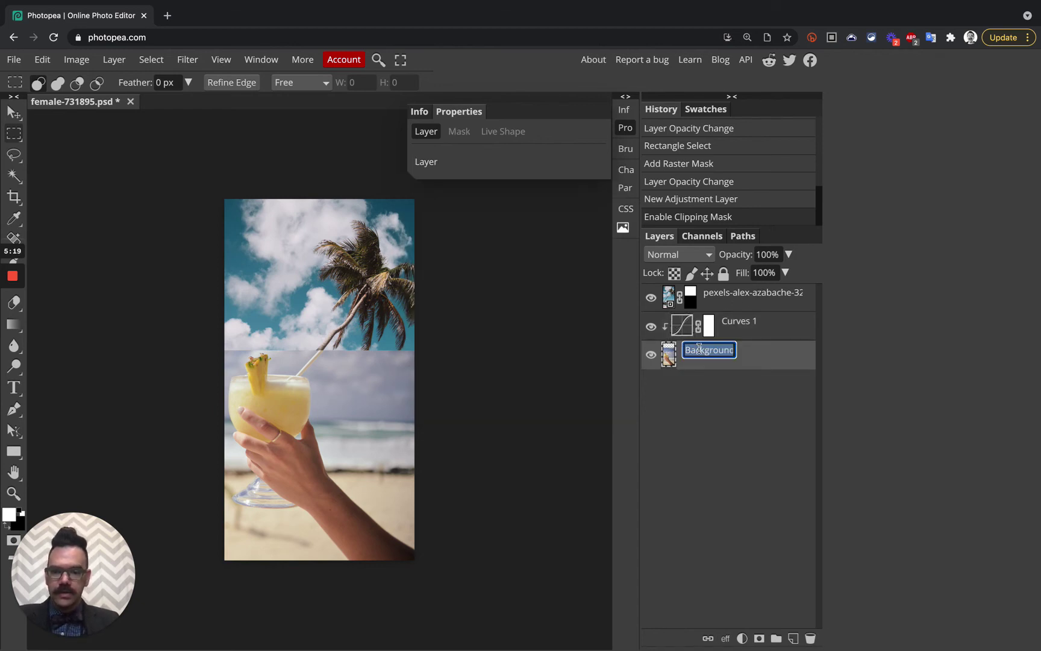
pyautogui.write('drink')
pyautogui.press('Return')
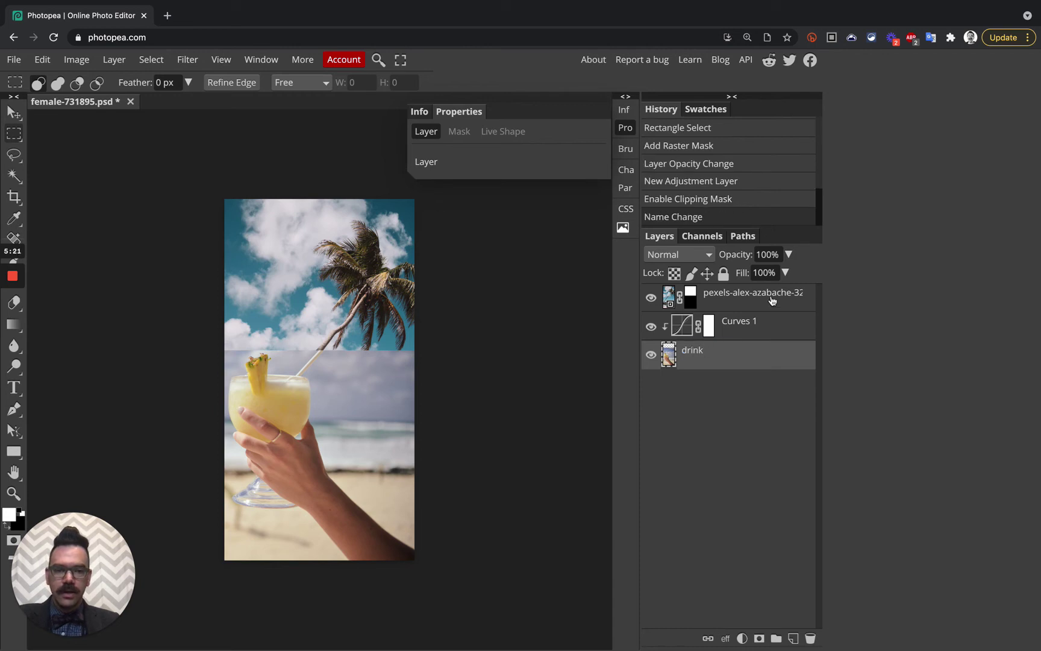
pyautogui.doubleClick(767, 298)
pyautogui.write('tree')
pyautogui.press('Return')
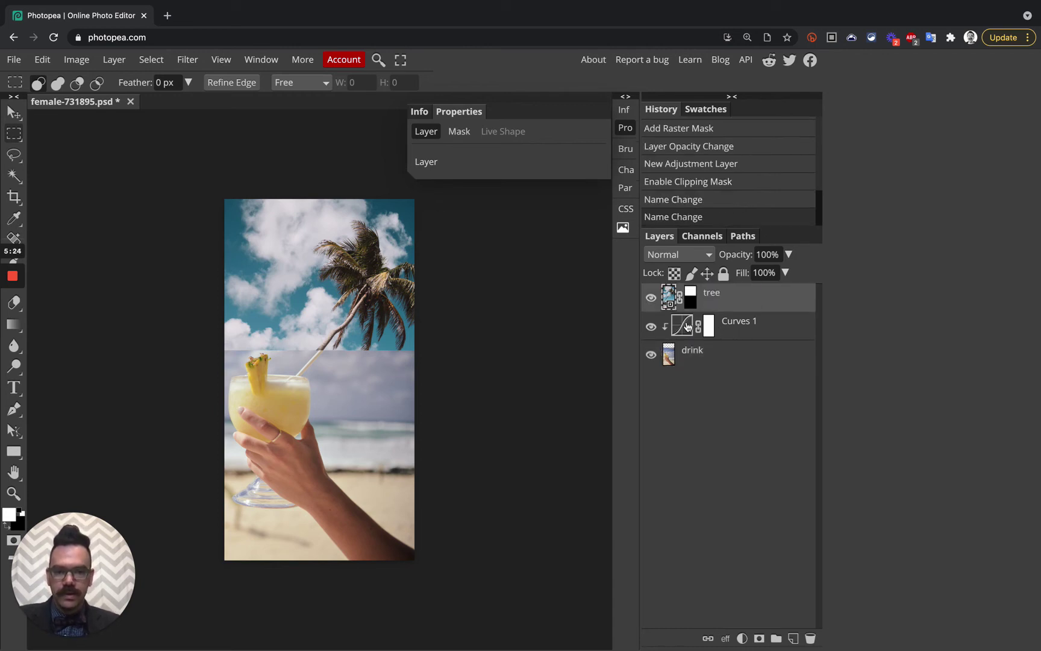
# Step: Shape the Curves 1 RGB curve into an S by lowering the shadows and raising the highlights to add contrast to the drink photo
pyautogui.click(685, 328)
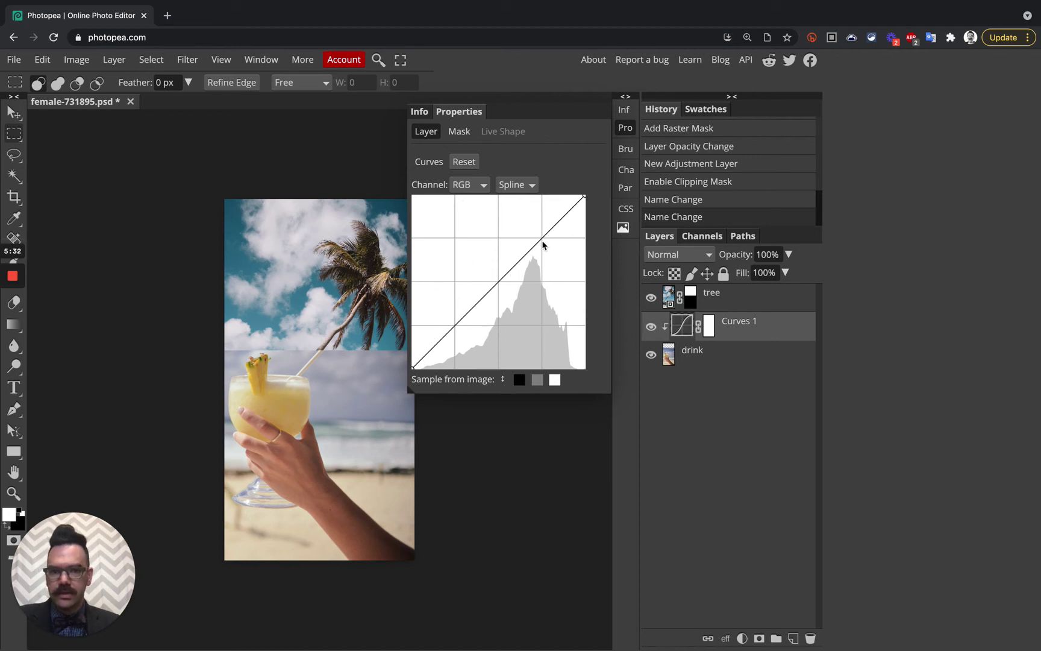
pyautogui.moveTo(458, 321); pyautogui.dragTo(458, 339)
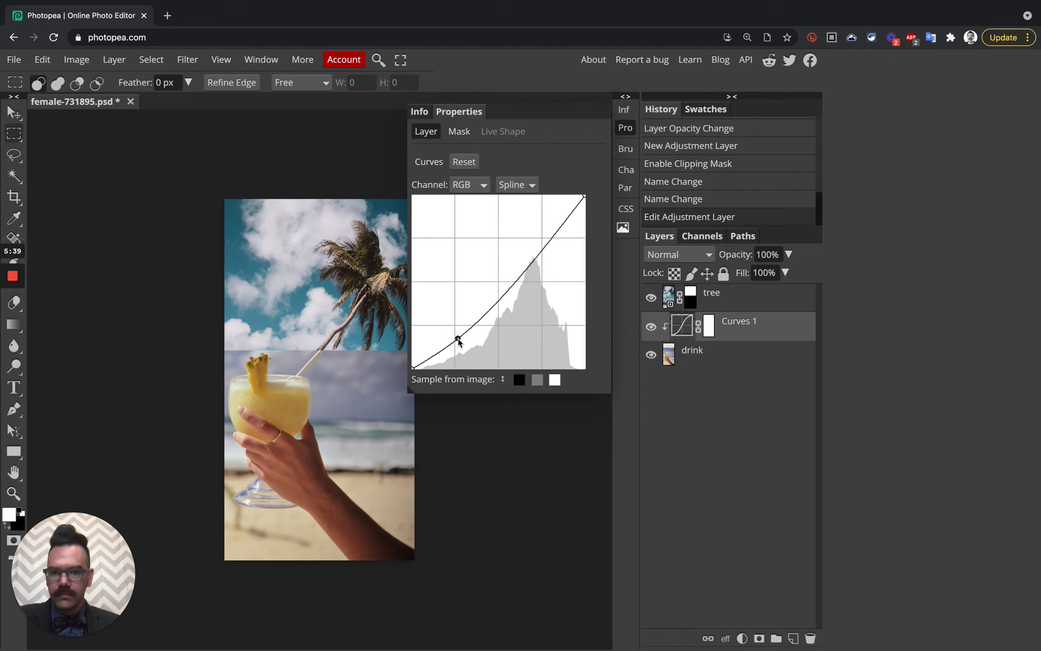
pyautogui.click(542, 245)
pyautogui.moveTo(542, 240); pyautogui.dragTo(543, 230)
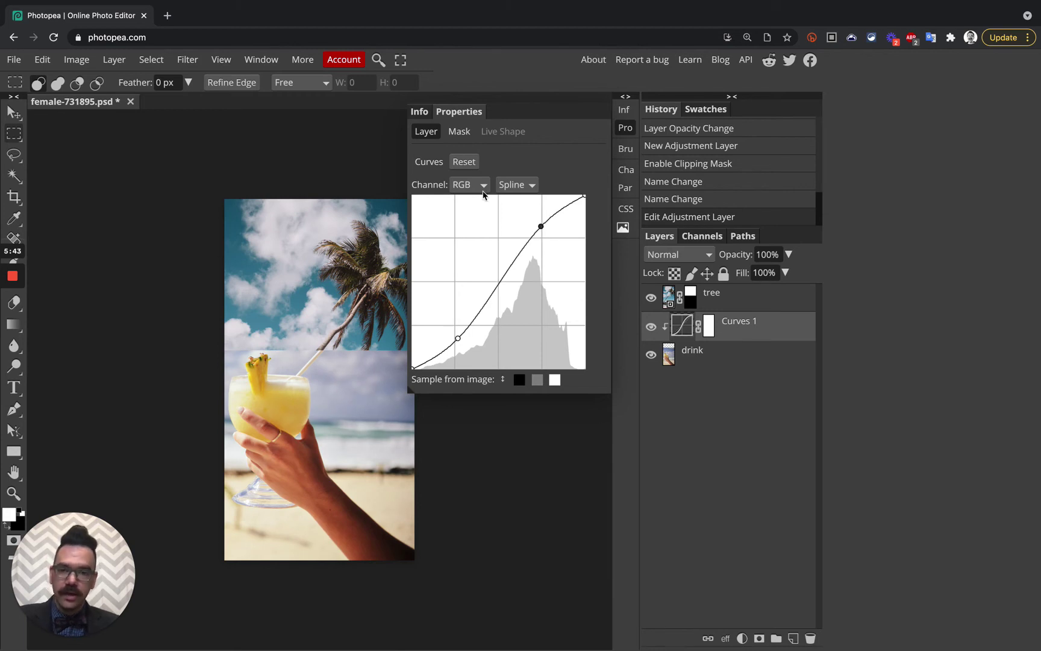
# Step: Raise the midtones of the Blue channel in Curves 1 to shift the drink photo's colours towards blue
pyautogui.click(462, 185)
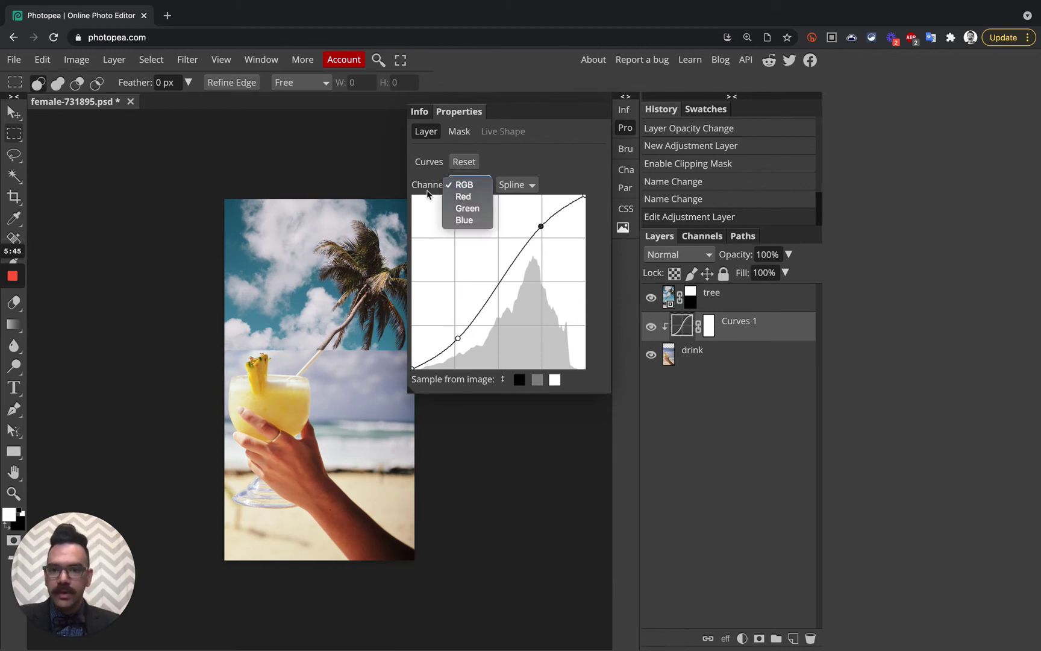
pyautogui.click(467, 221)
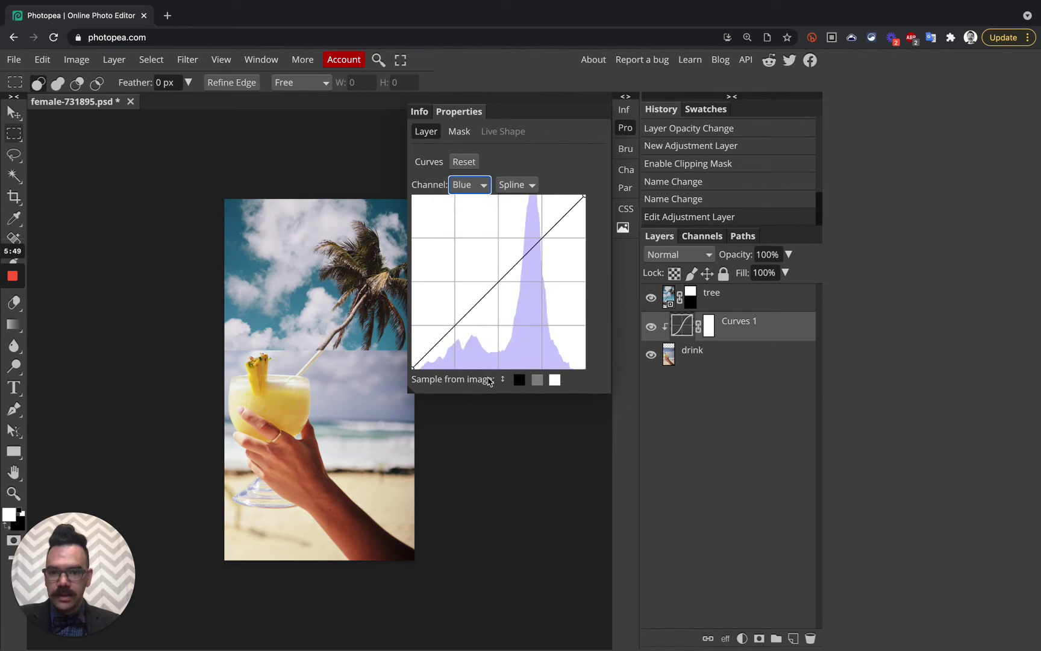
pyautogui.click(503, 381)
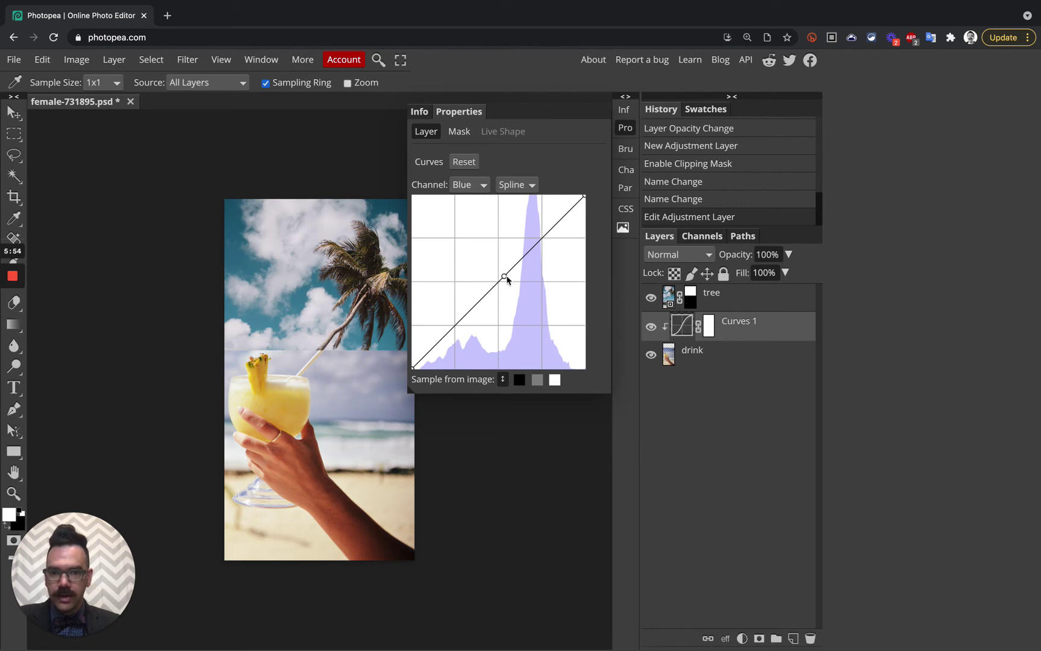
pyautogui.moveTo(505, 278); pyautogui.dragTo(505, 264)
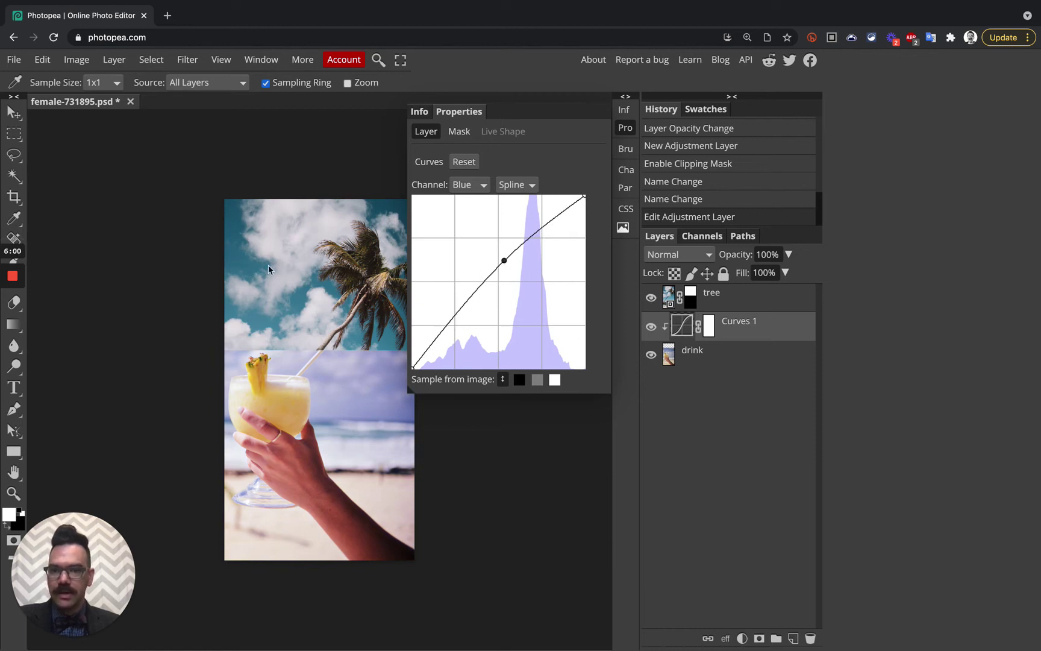
pyautogui.click(473, 184)
pyautogui.click(471, 177)
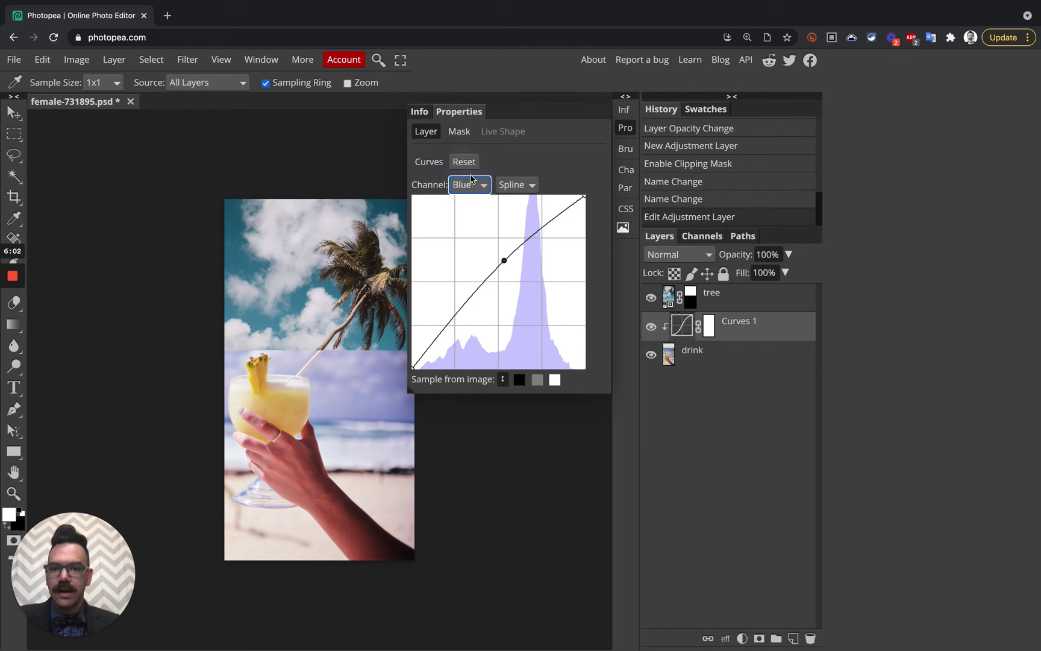
# Step: Raise the midtones of the Green channel in Curves 1 slightly to shift the drink photo's colours towards green
pyautogui.press('Up')
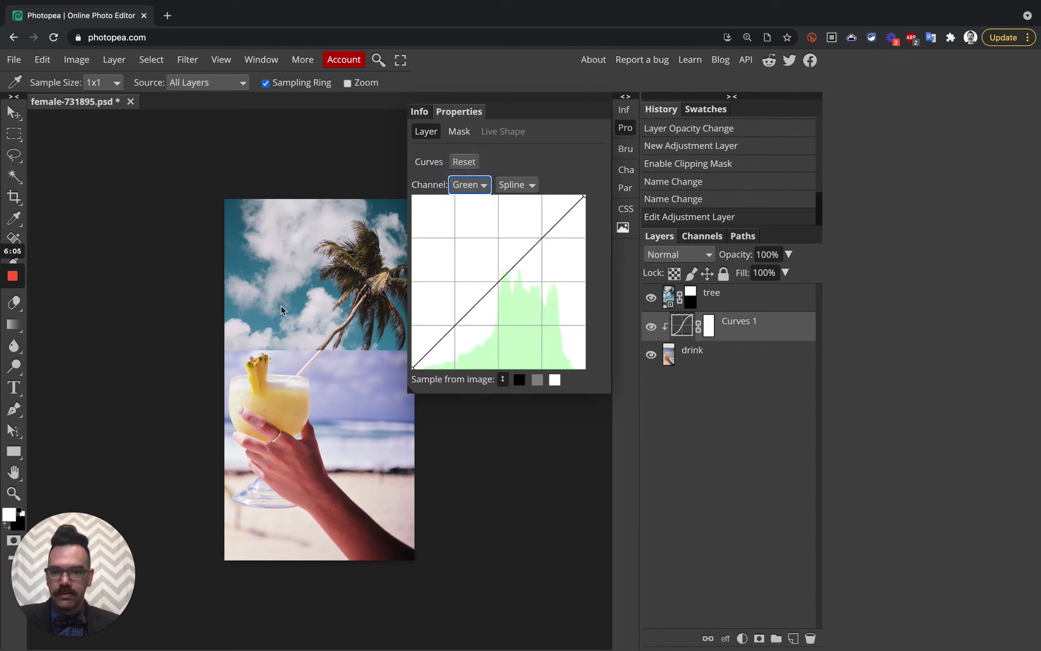
pyautogui.click(489, 288)
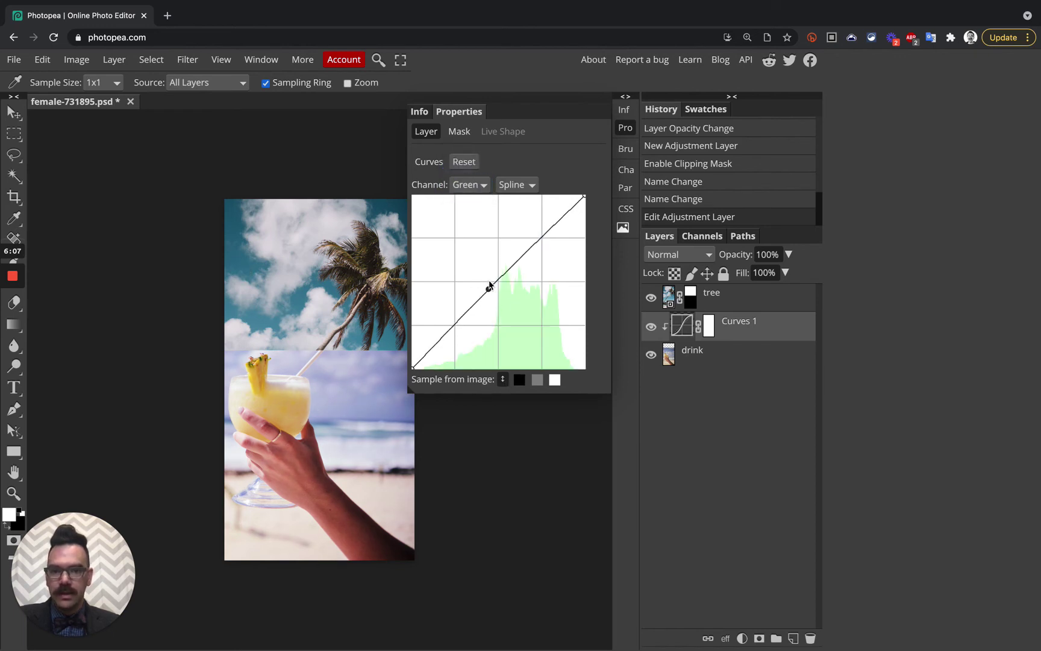
pyautogui.moveTo(489, 288); pyautogui.dragTo(489, 273)
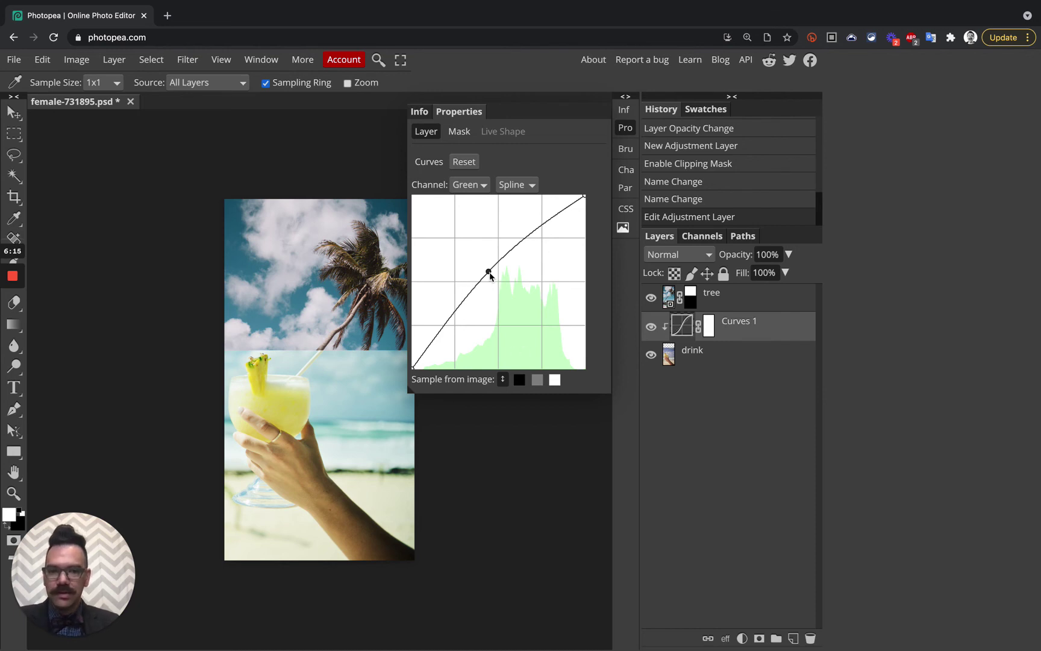
pyautogui.moveTo(490, 272); pyautogui.dragTo(489, 277)
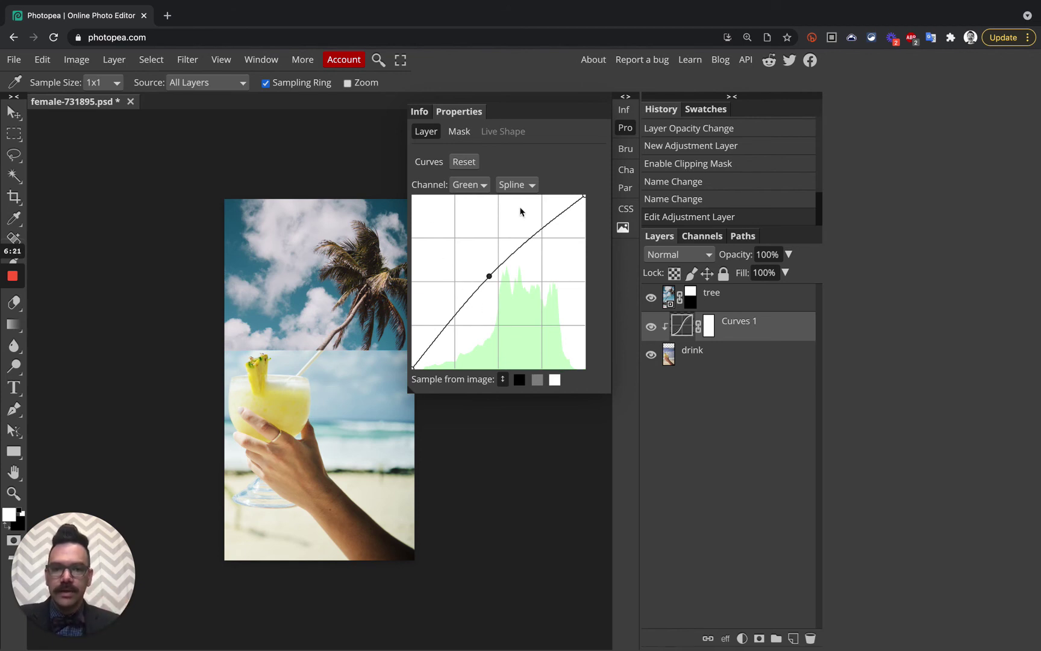
# Step: Add a second Curves adjustment layer directly above the tree layer and clip it to that layer
pyautogui.click(727, 303)
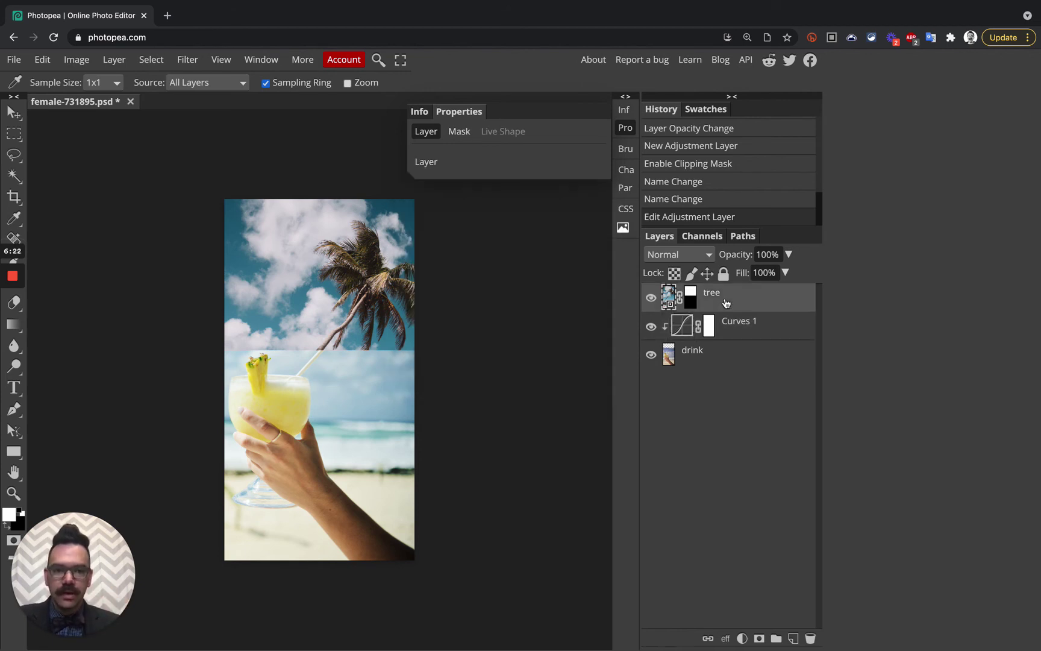
pyautogui.click(741, 638)
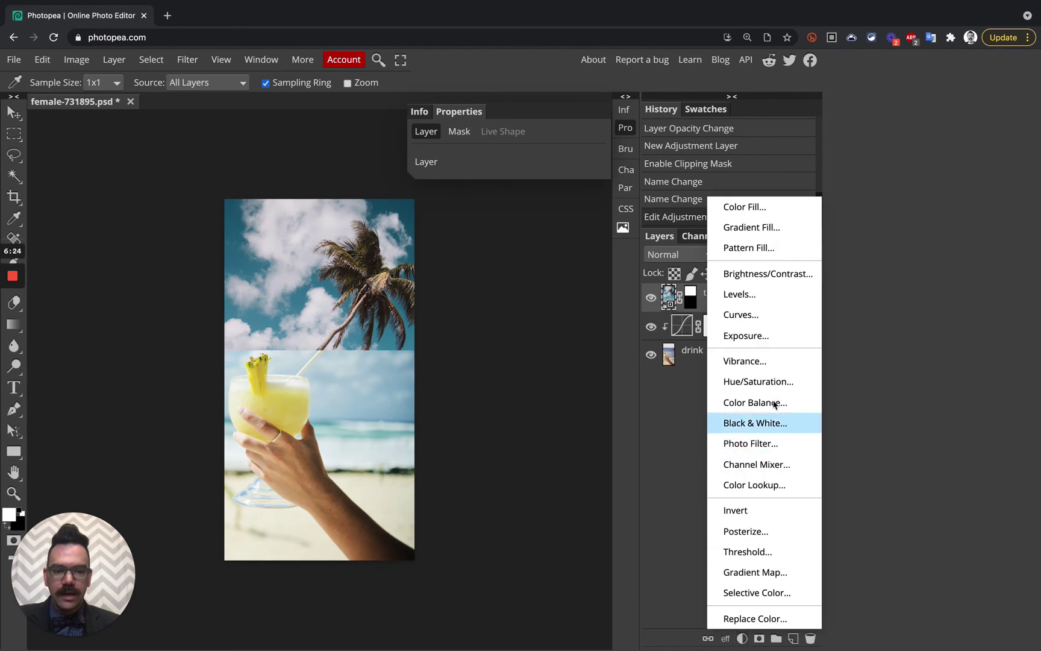
pyautogui.click(762, 314)
pyautogui.rightClick(723, 303)
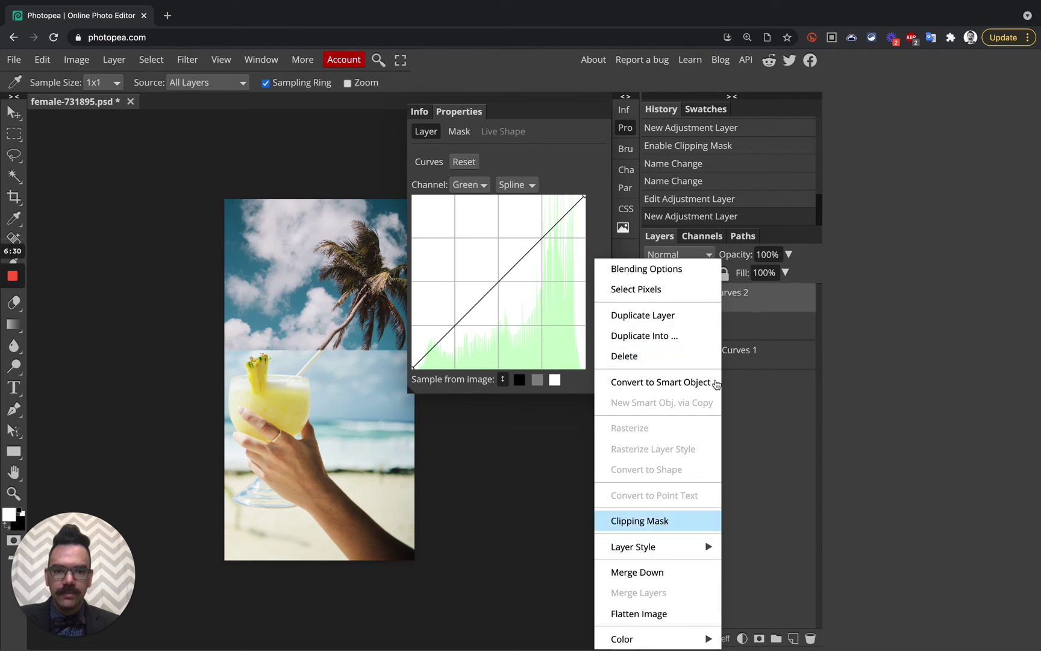
pyautogui.click(664, 520)
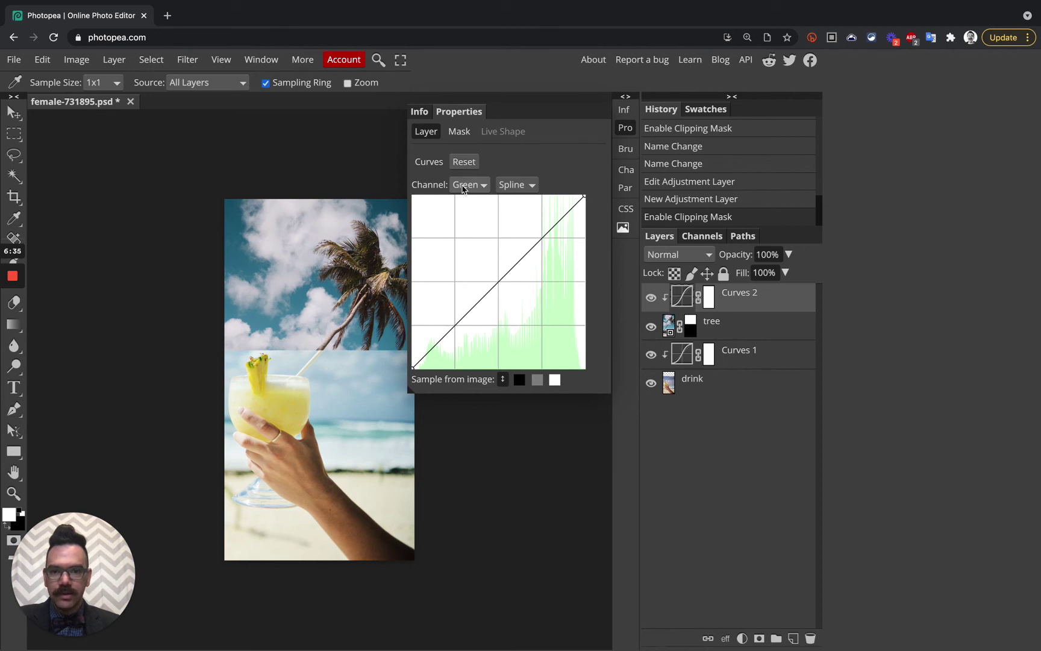
# Step: Raise the midtones of the RGB curve in Curves 2 moderately to brighten the palm tree photo
pyautogui.click(463, 185)
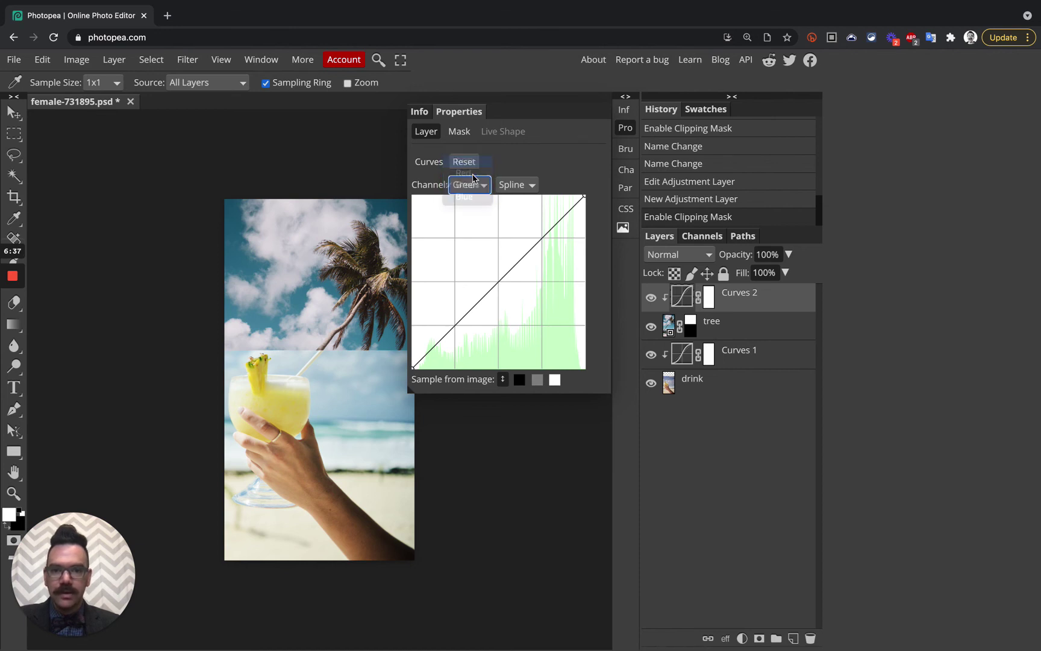
pyautogui.click(463, 165)
pyautogui.click(446, 240)
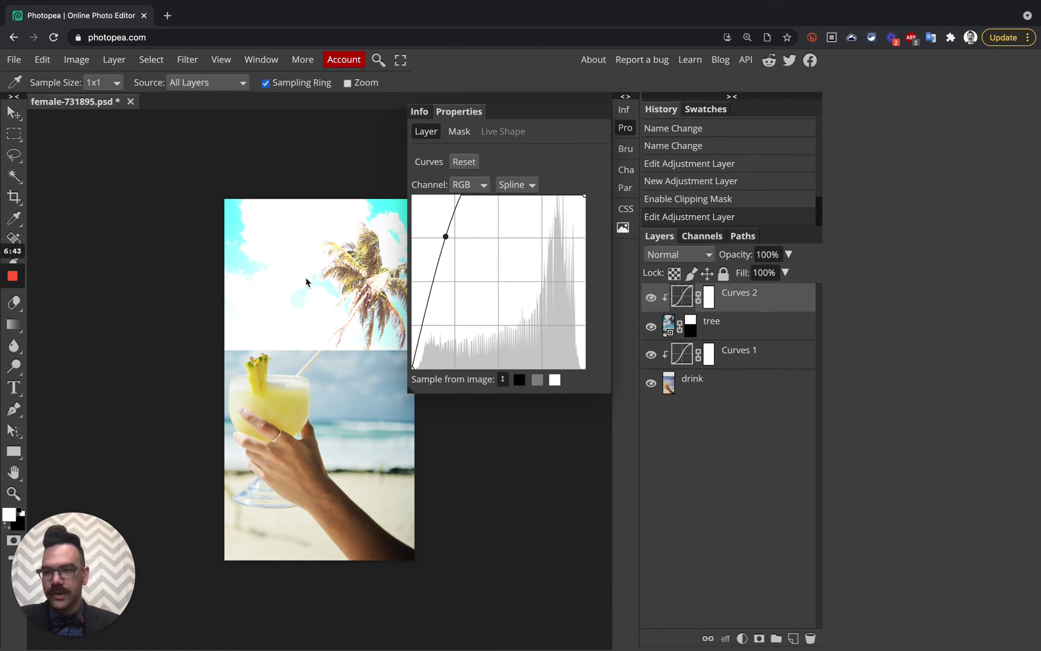
pyautogui.moveTo(446, 237); pyautogui.dragTo(488, 269)
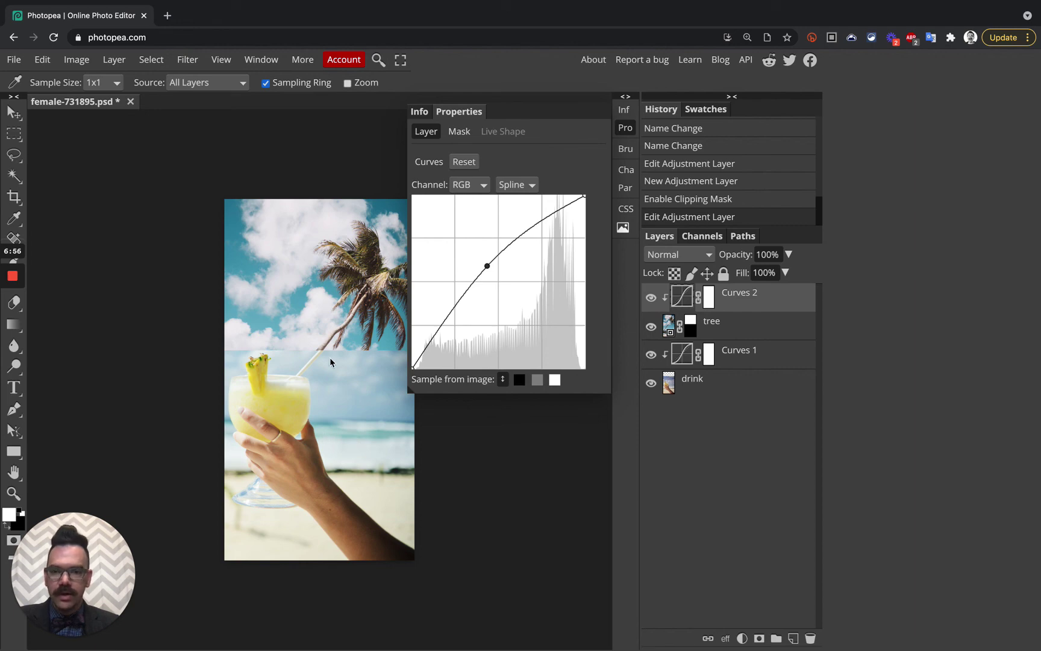
pyautogui.click(627, 127)
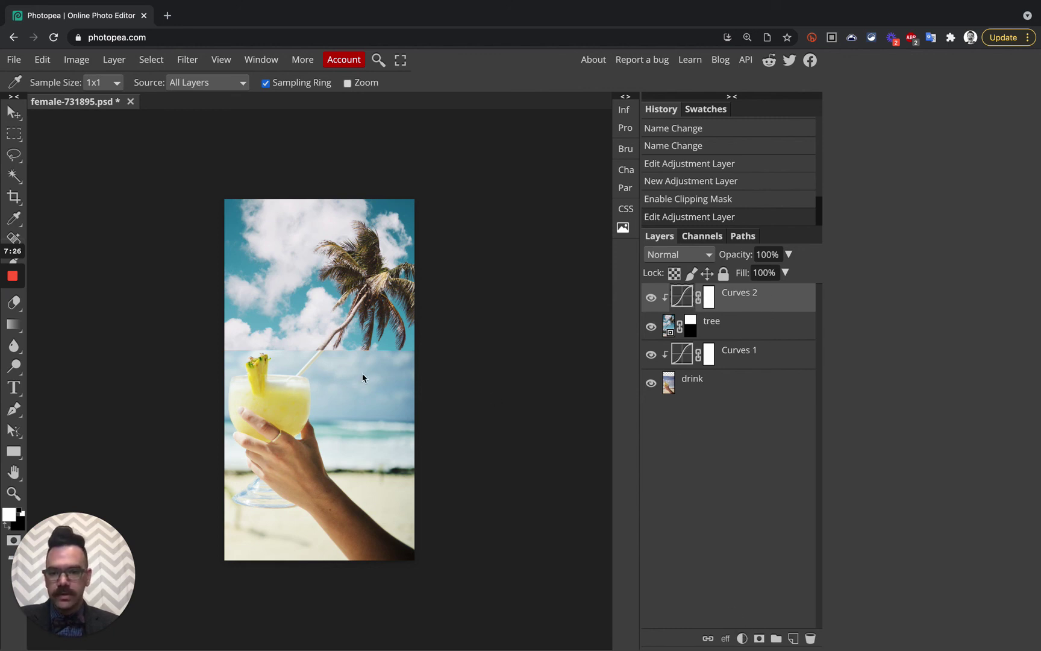
# Step: Add a Hue/Saturation adjustment layer directly above the drink layer
pyautogui.click(702, 384)
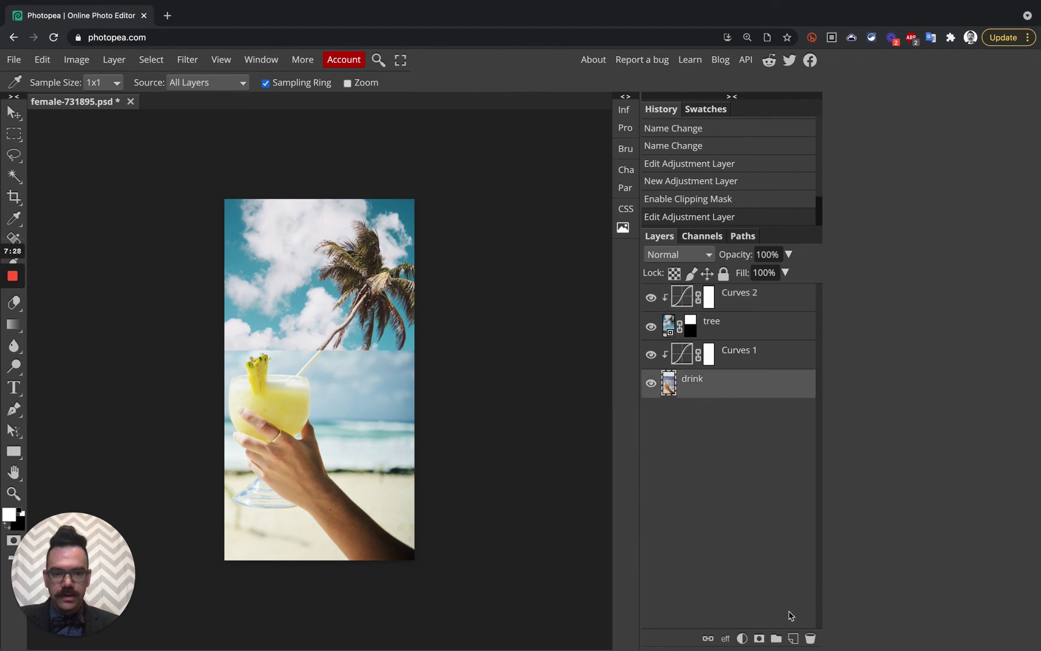
pyautogui.click(742, 638)
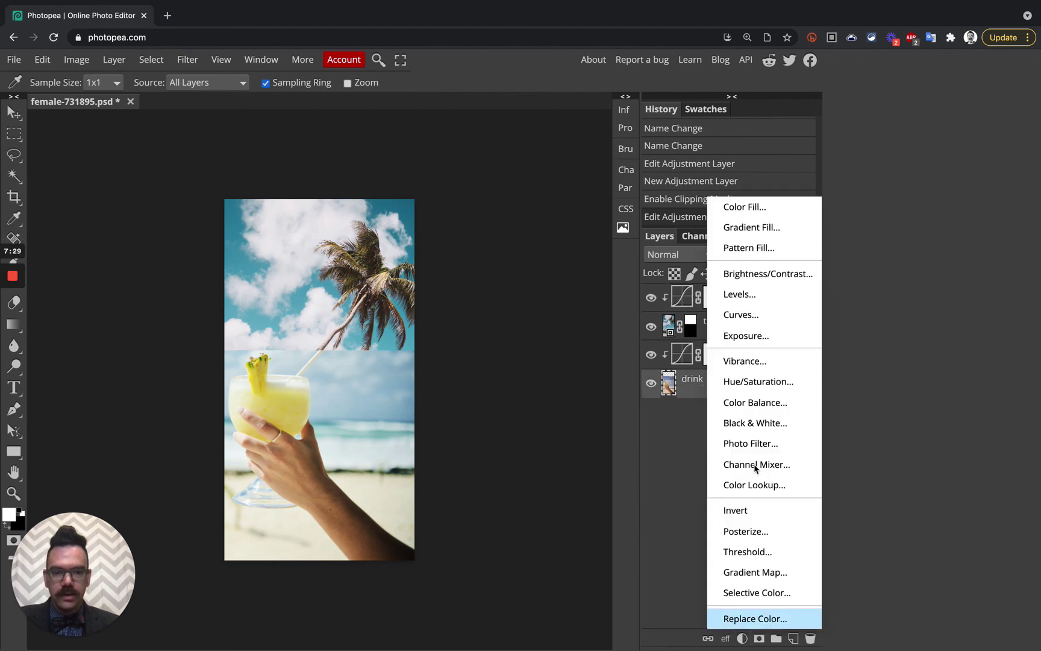
pyautogui.click(759, 382)
# Step: Try Hue/Saturation 1 at saturation 100 above all other layers, then return it to its place between Curves 1 and drink
pyautogui.moveTo(506, 261); pyautogui.dragTo(533, 262)
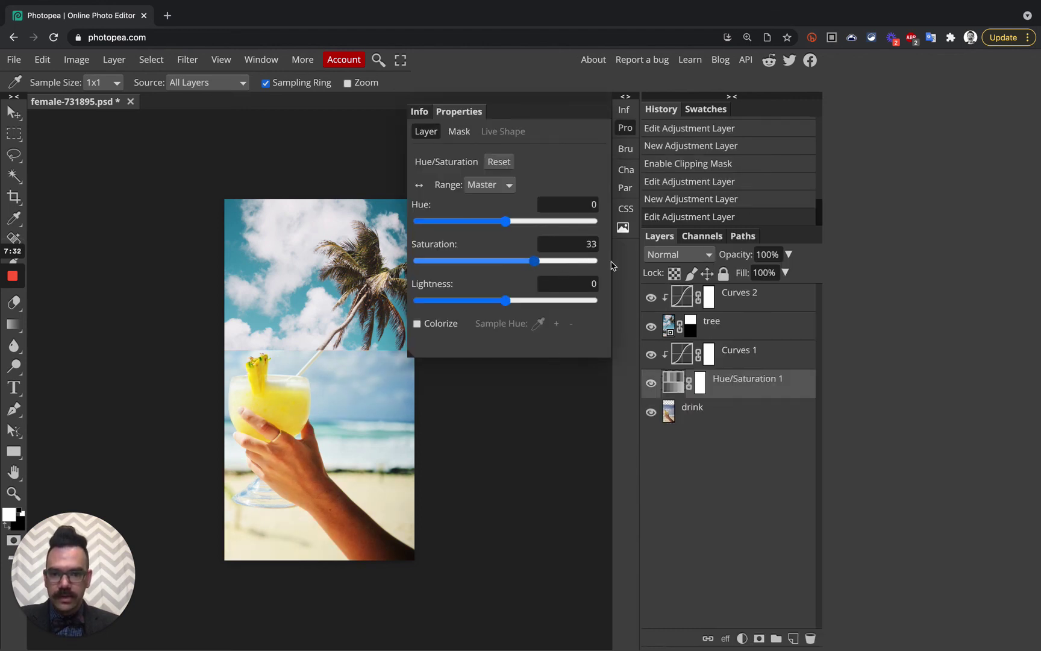
pyautogui.moveTo(612, 266); pyautogui.dragTo(620, 266)
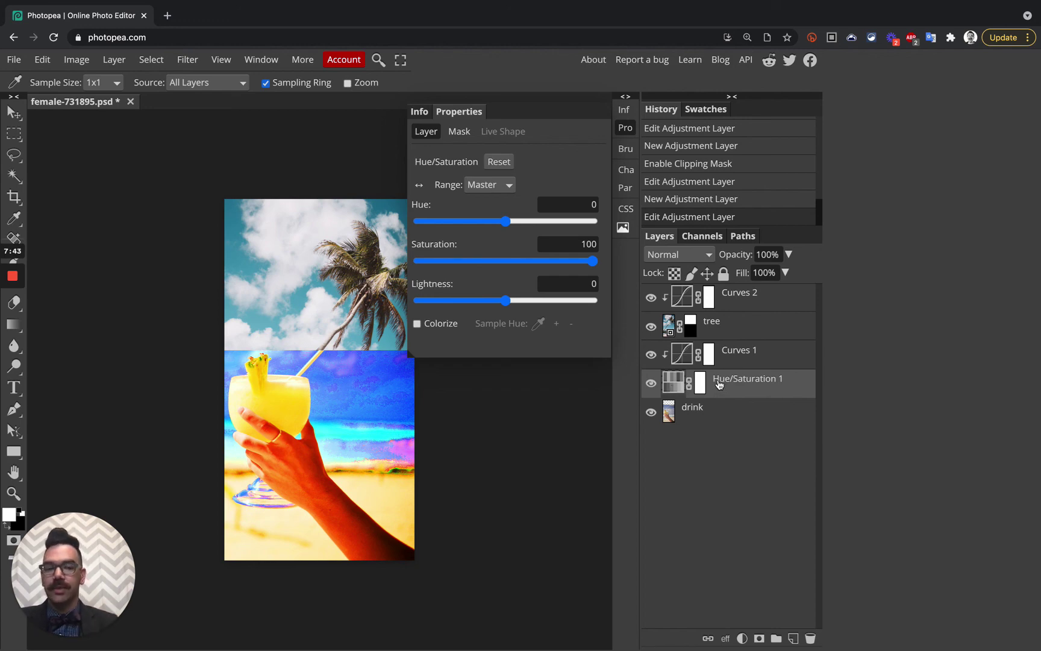
pyautogui.moveTo(718, 384); pyautogui.dragTo(757, 291)
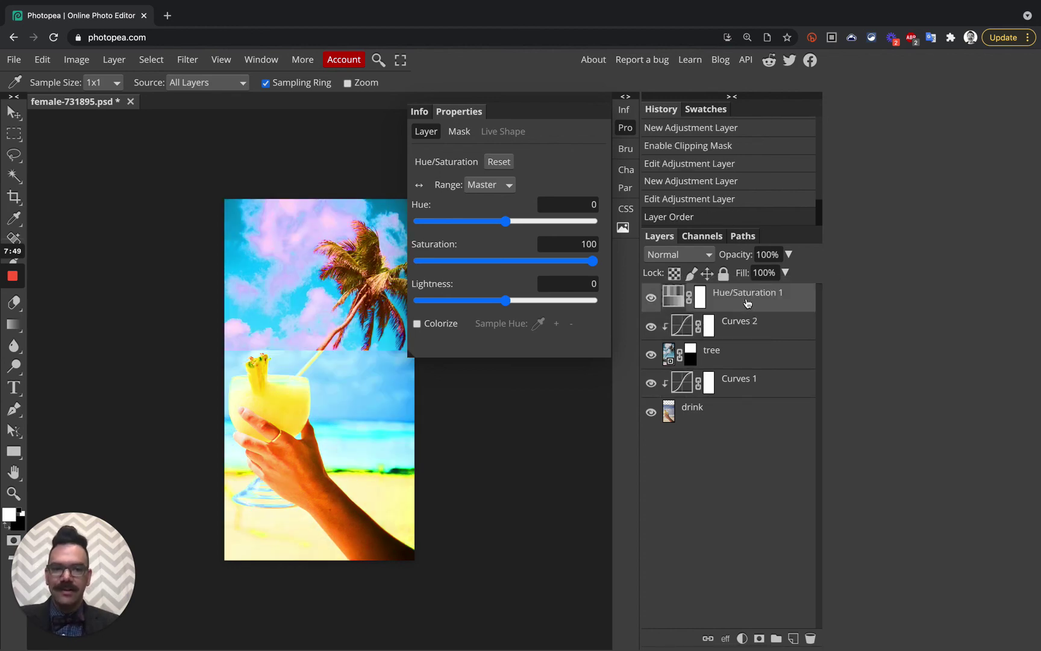
pyautogui.moveTo(746, 301); pyautogui.dragTo(742, 393)
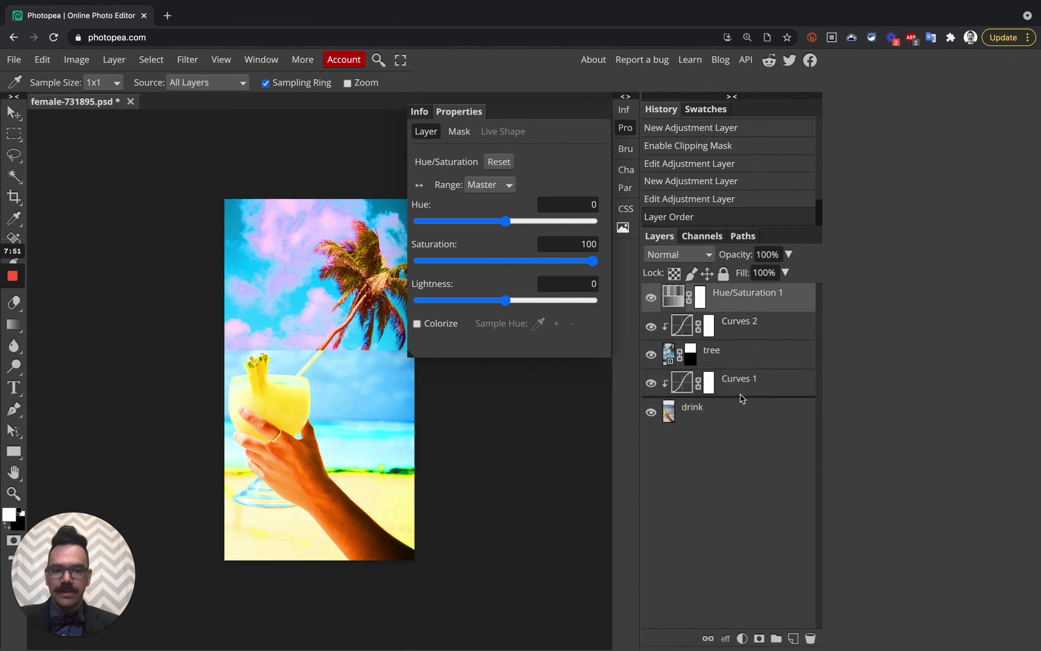
# Step: Set the saturation to 25 and the lightness to -9 in Hue/Saturation 1
pyautogui.click(521, 261)
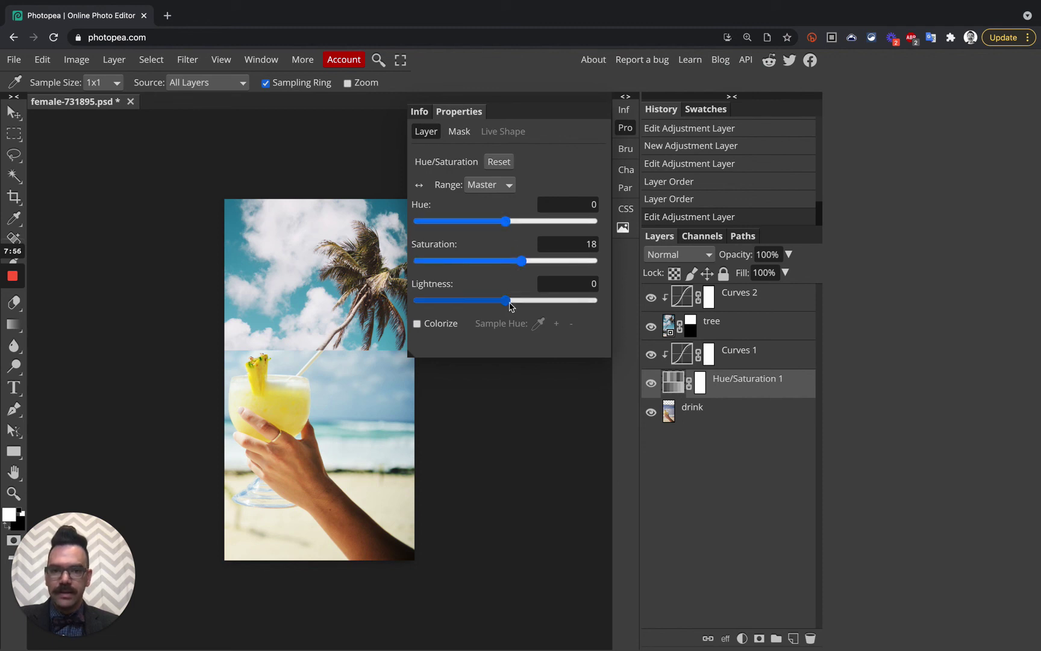
pyautogui.moveTo(509, 306); pyautogui.dragTo(498, 306)
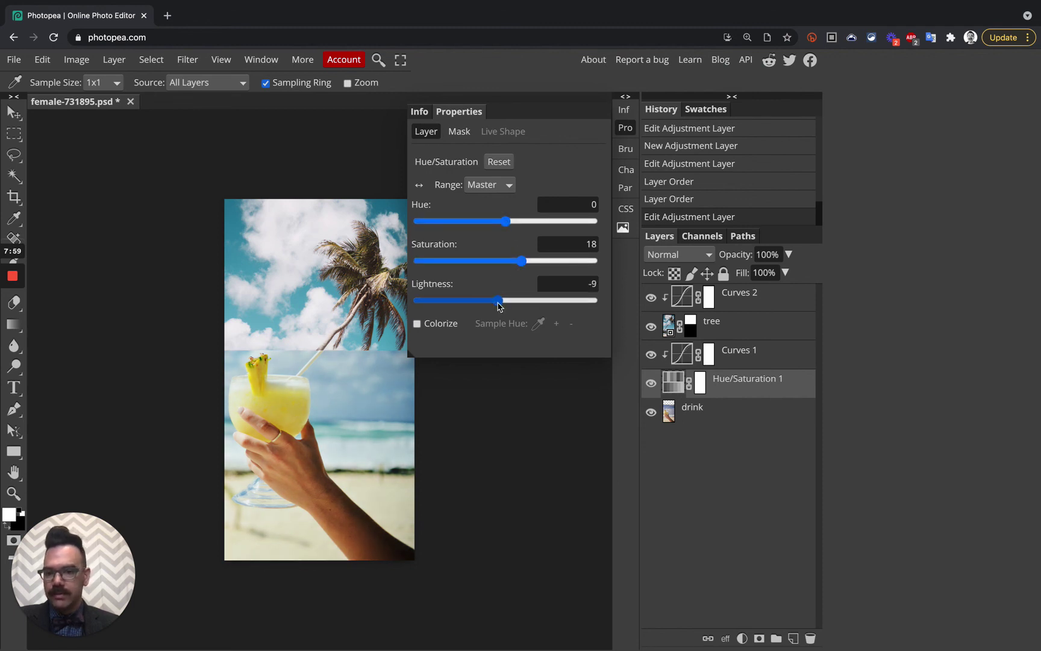
pyautogui.moveTo(526, 261)
pyautogui.mouseDown()
pyautogui.moveTo(550, 263)
pyautogui.moveTo(528, 262)
pyautogui.mouseUp()
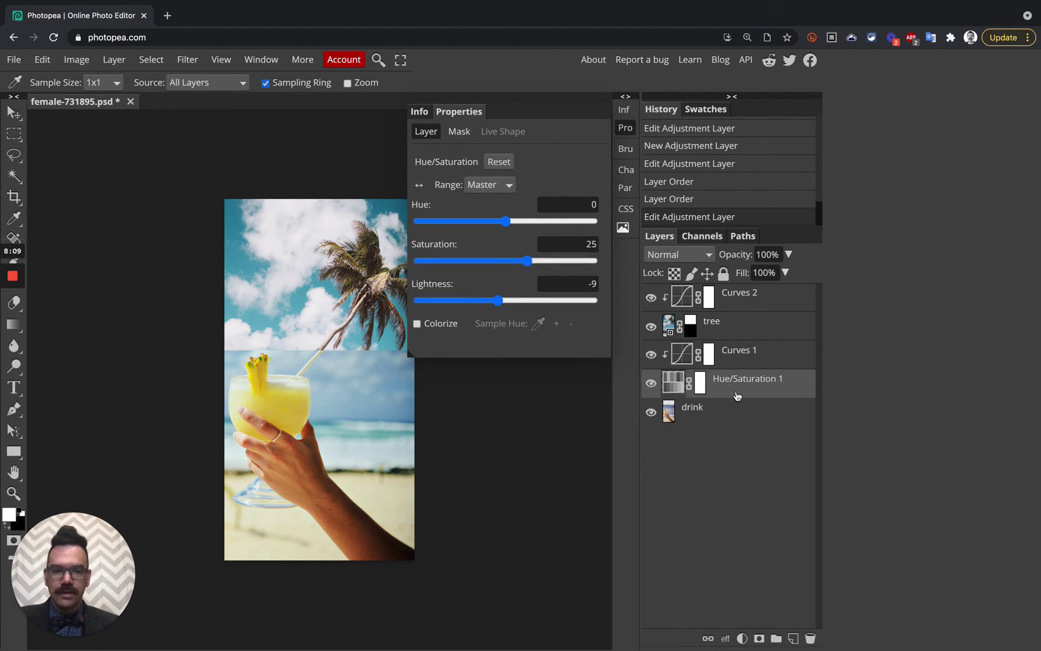
# Step: Clip the Hue/Saturation 1 layer to the drink layer and close its properties
pyautogui.rightClick(753, 380)
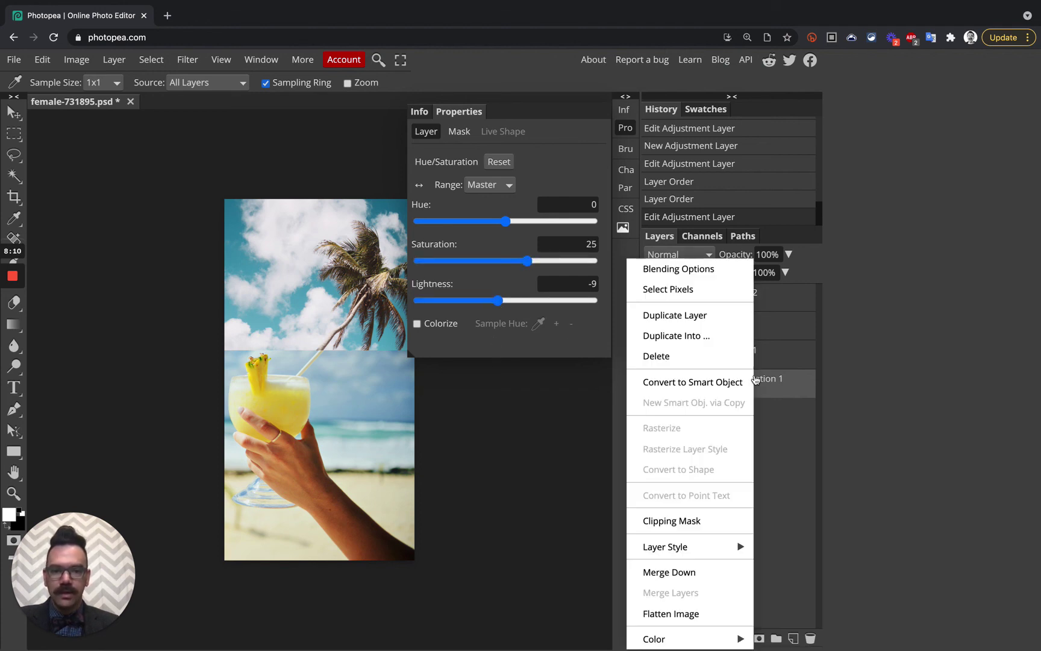
pyautogui.click(666, 521)
pyautogui.click(626, 128)
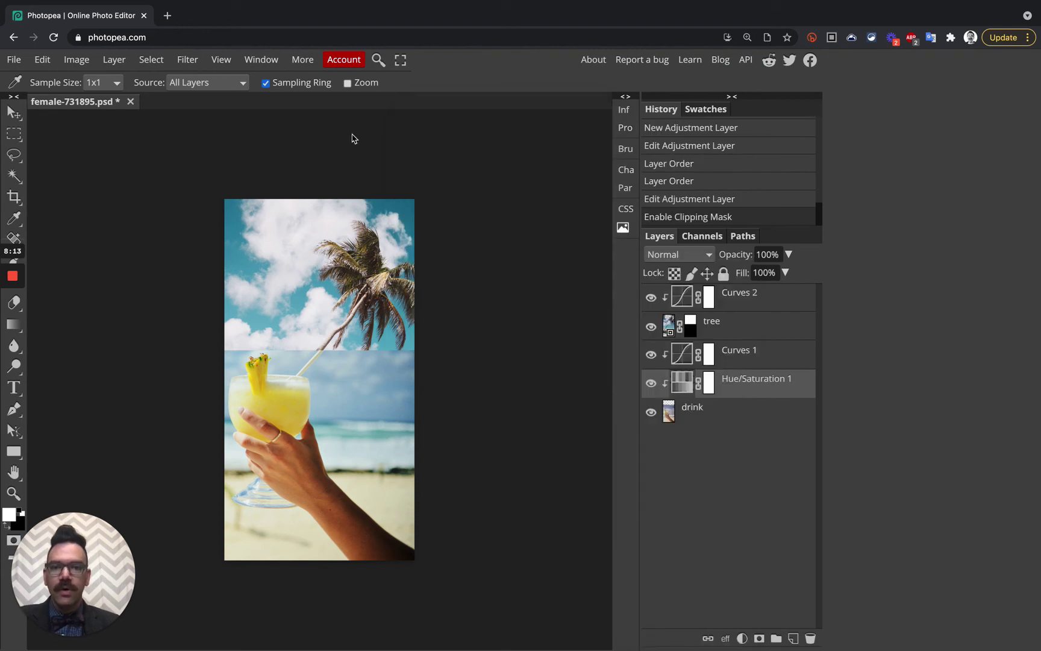
pyautogui.click(13, 59)
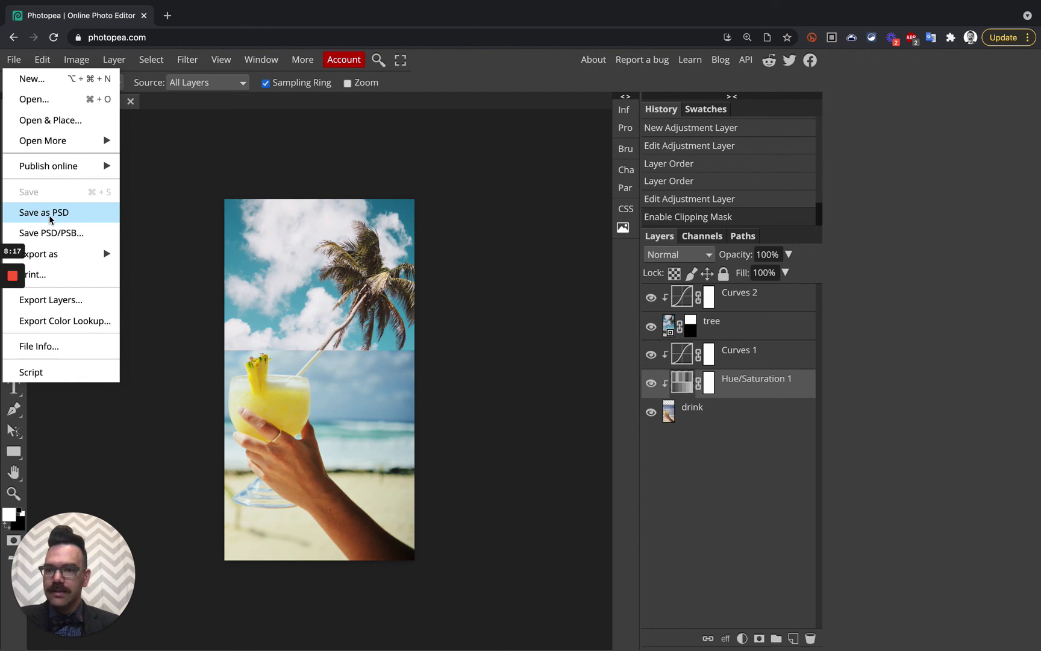
pyautogui.moveTo(64, 253)
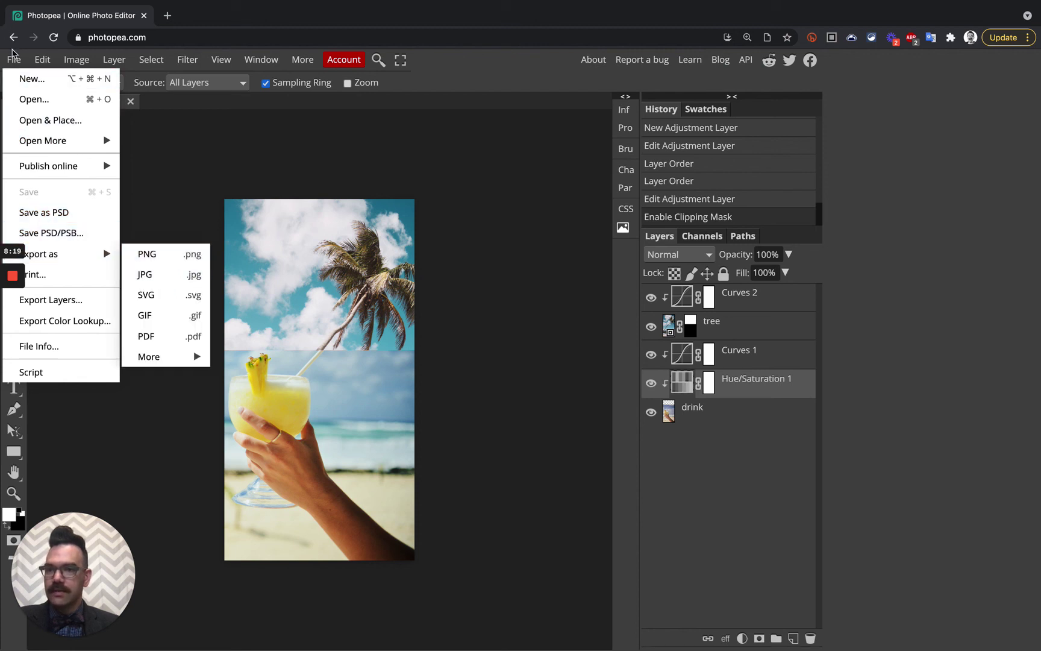
pyautogui.click(17, 63)
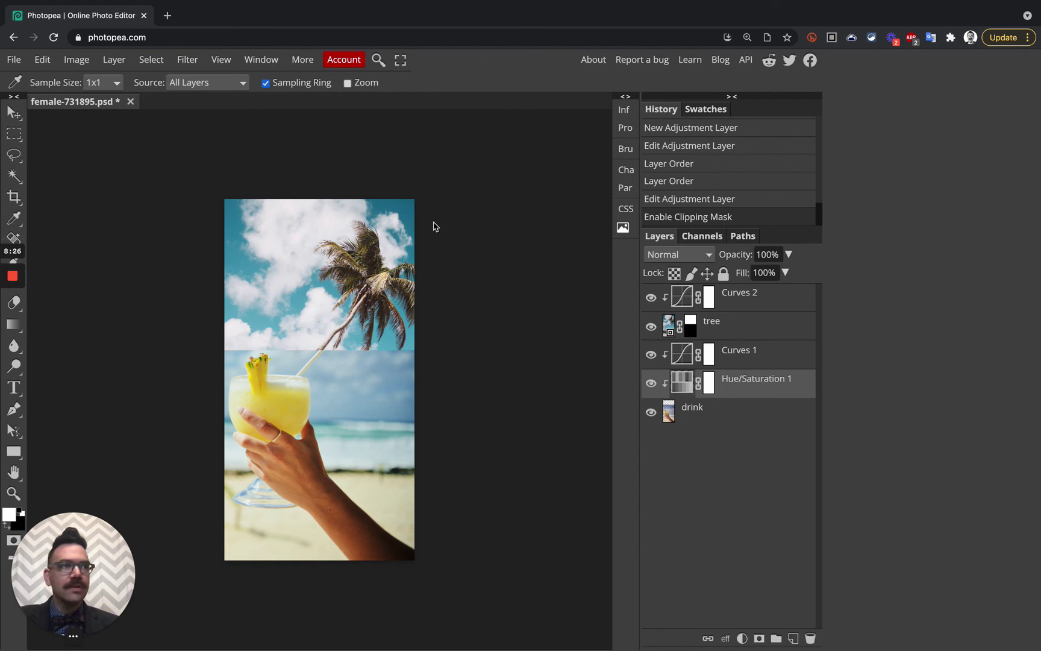
pyautogui.moveTo(18, 277)
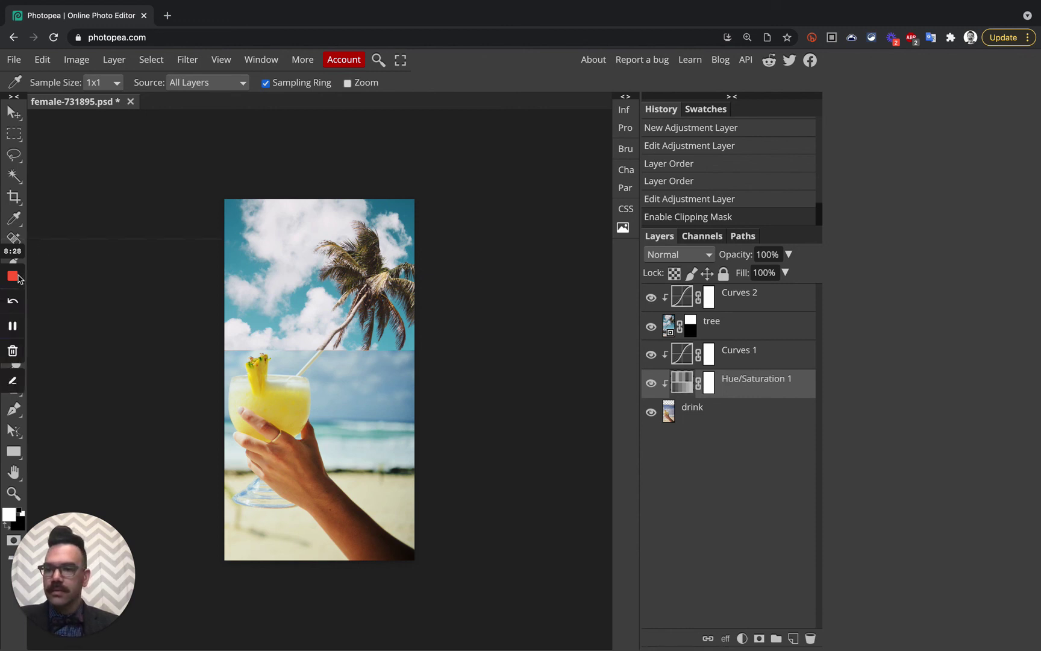